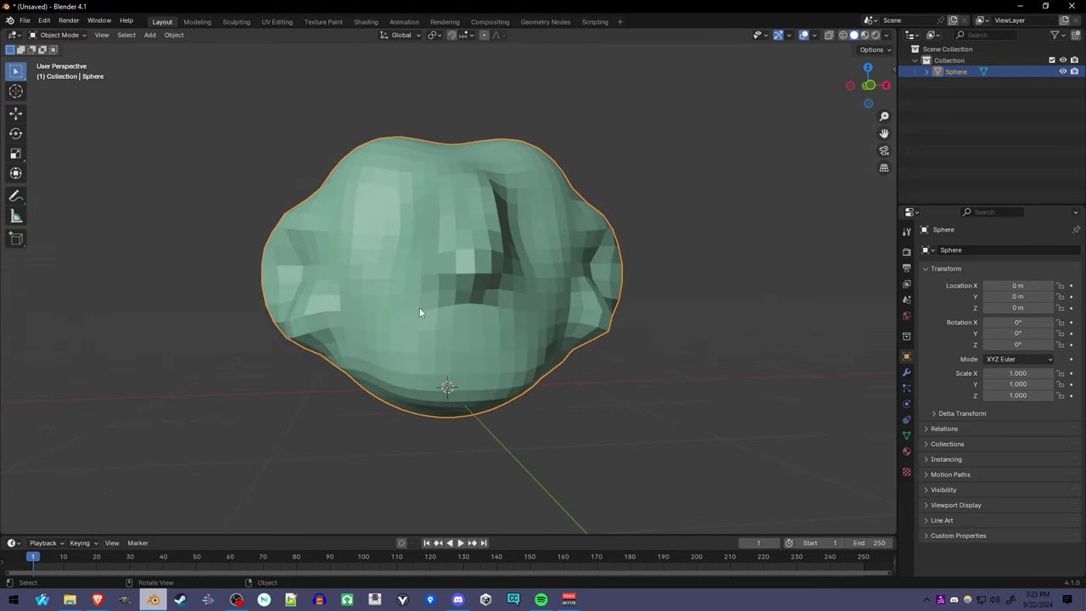
In Edit Mode, select the lower-front horizontal edge row and split it with Faces by Edges
click(57, 35)
click(51, 54)
scroll(483, 382, up, 2)
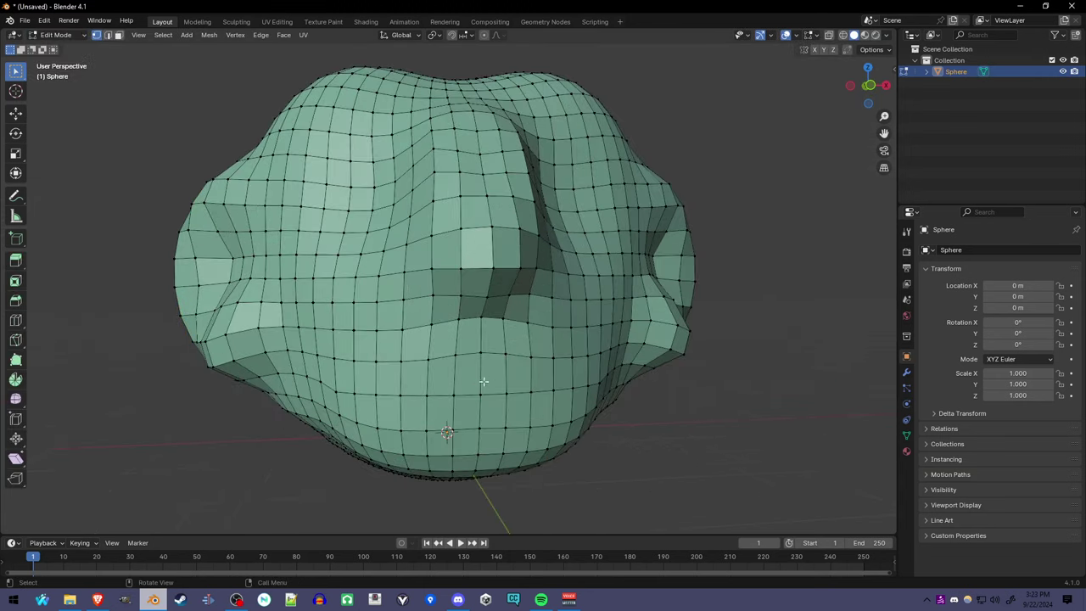
middle_drag(483, 382, 449, 374)
drag(324, 367, 570, 378)
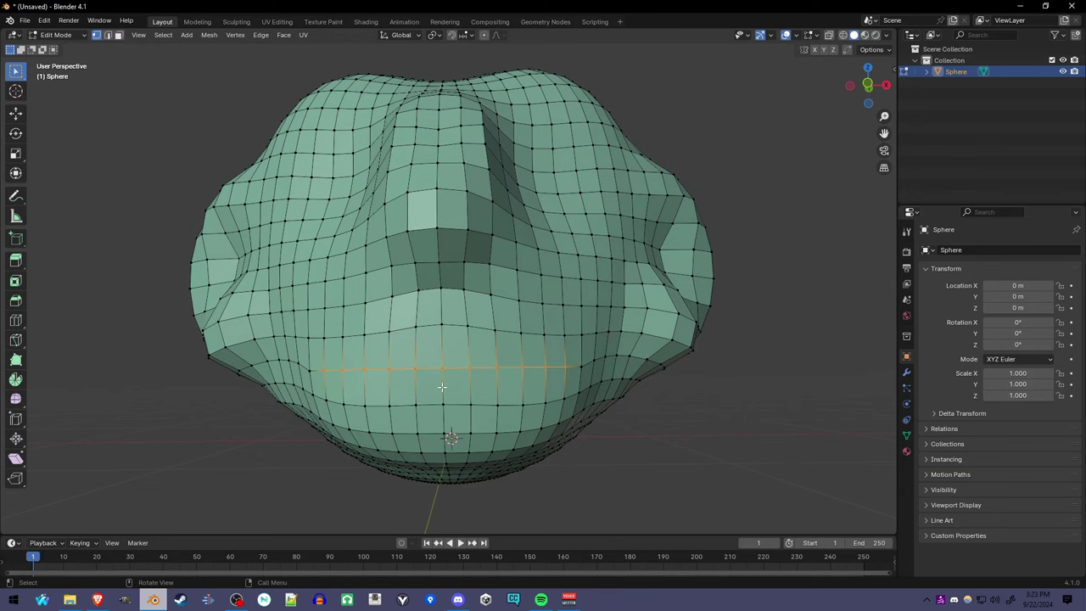
middle_drag(442, 387, 421, 370)
key(alt+m)
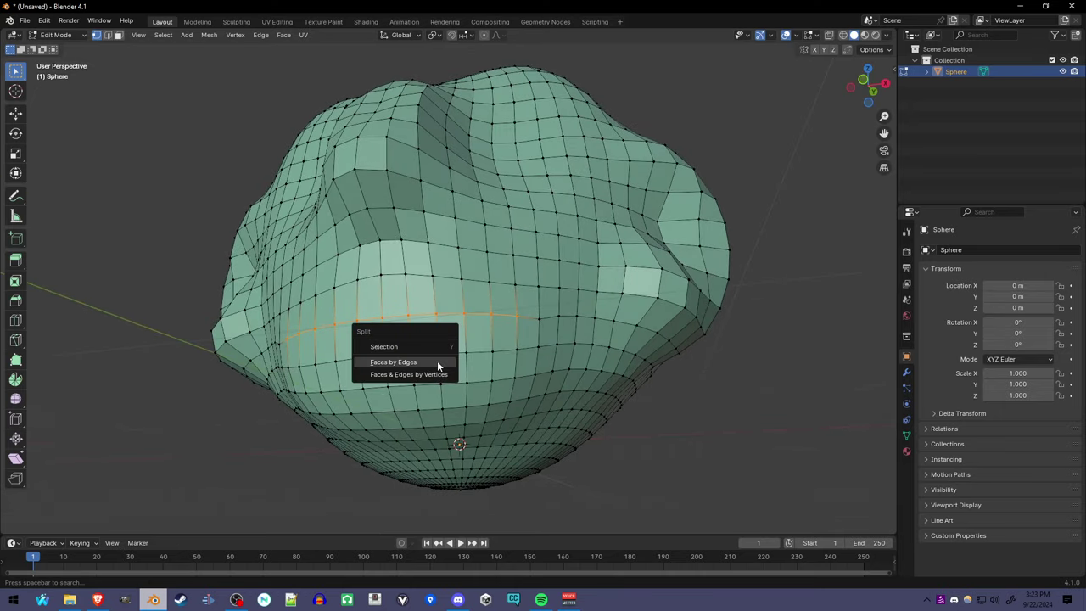
click(437, 360)
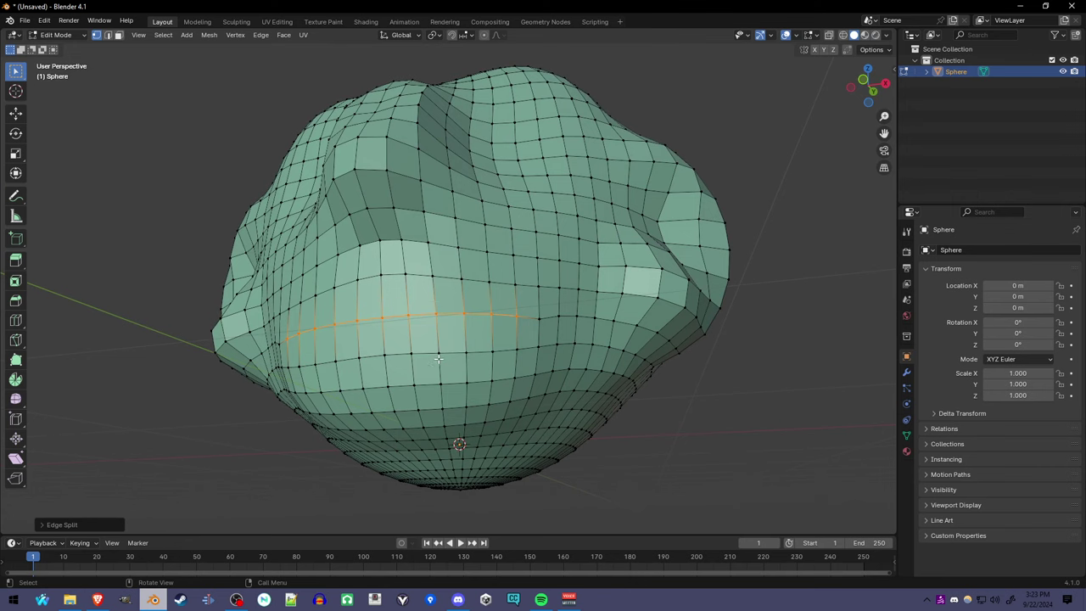
Select a vertex below the split and turn on Proportional Editing
click(390, 386)
middle_drag(390, 386, 370, 390)
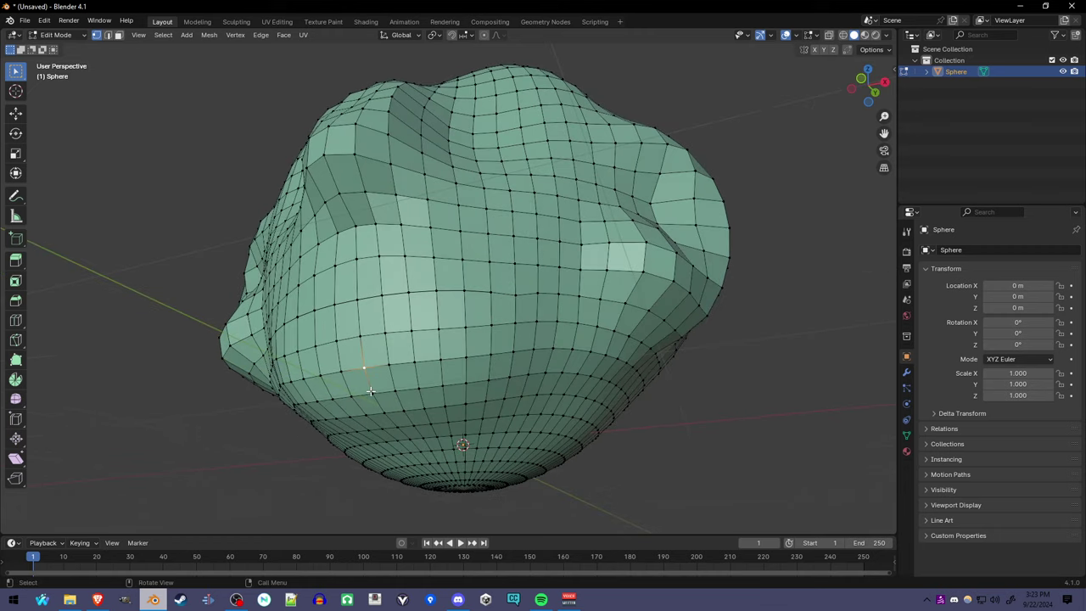
click(482, 36)
click(497, 36)
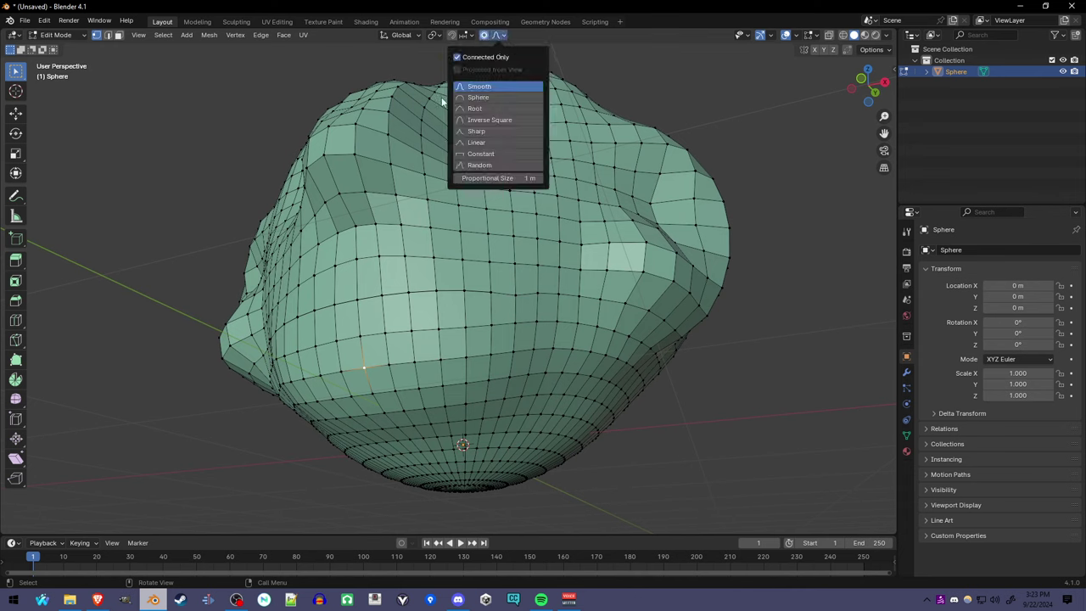
middle_drag(349, 370, 260, 308)
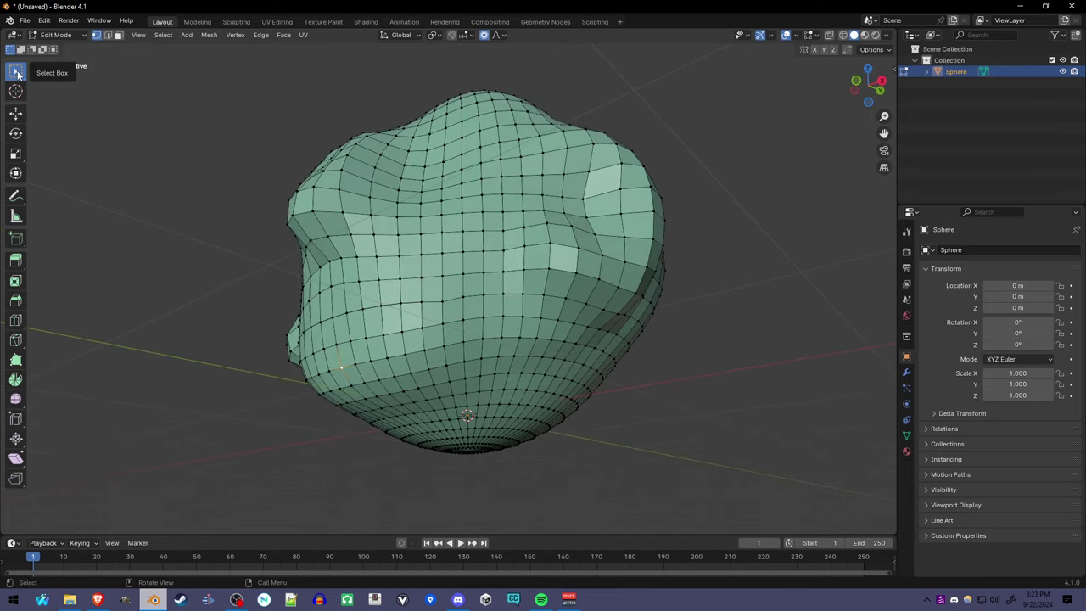
Drag the lower jaw down along Z with soft falloff to open the mouth
click(16, 113)
drag(343, 326, 359, 391)
scroll(349, 386, down, 1)
scroll(359, 396, up, 2)
mouse_move(359, 391)
middle_down()
mouse_move(444, 413)
mouse_move(463, 388)
mouse_move(365, 363)
mouse_move(399, 347)
mouse_move(532, 344)
mouse_move(369, 375)
middle_up()
Fill the upper lip edge loop with a face, then select the lower lip loop
click(330, 350)
ctrl+click(514, 346)
key(f)
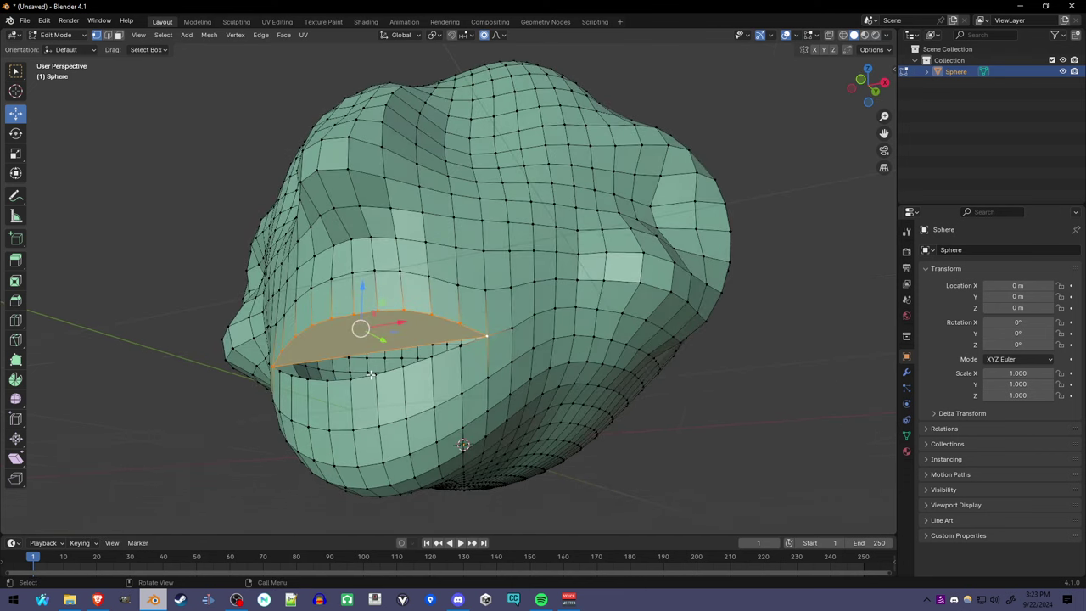
middle_drag(443, 364, 445, 397)
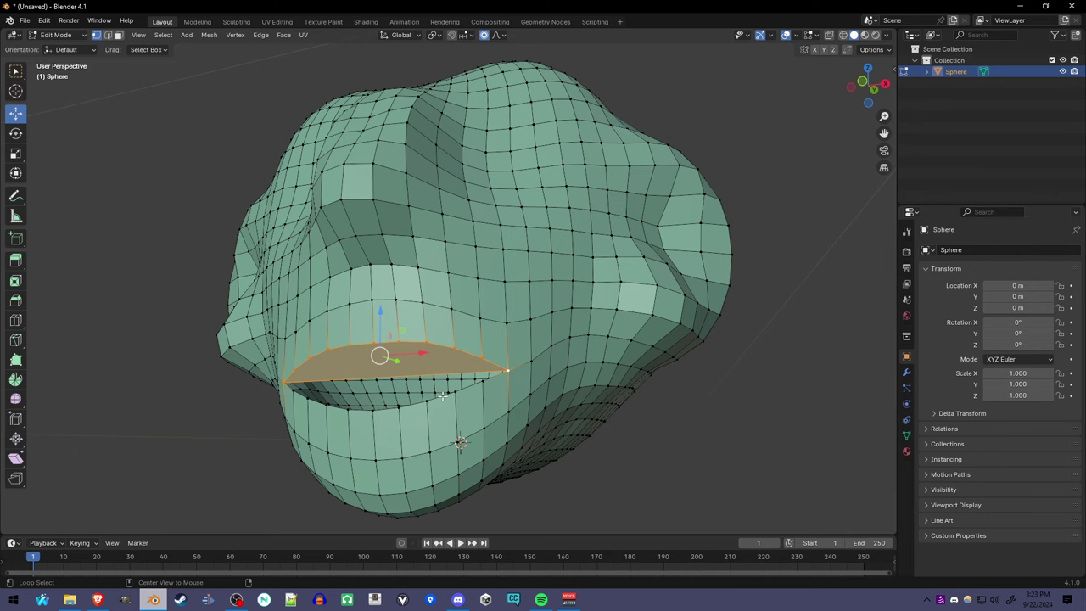
alt+click(442, 395)
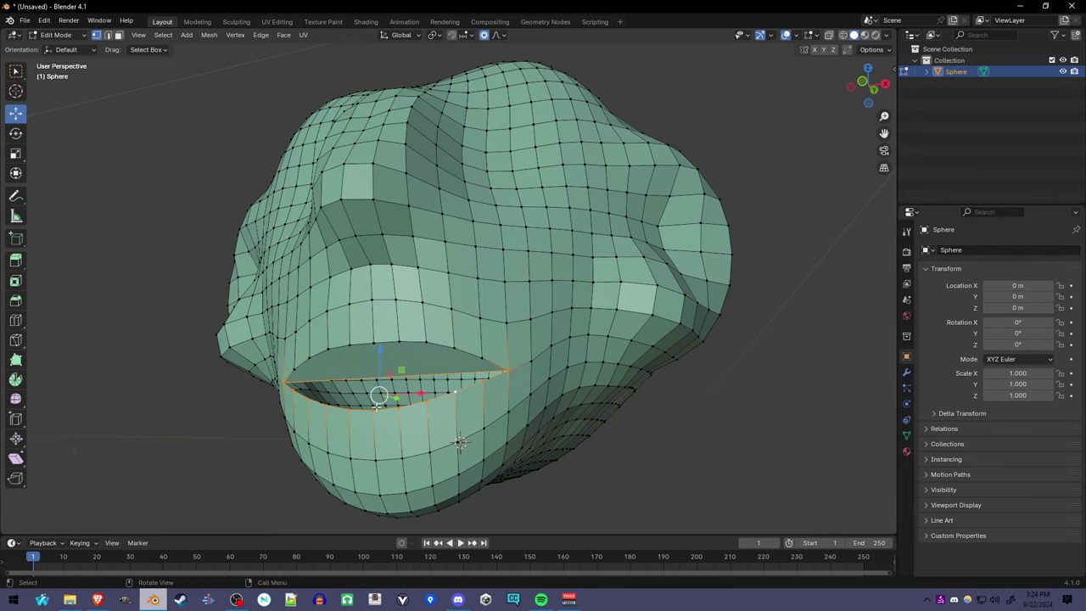
middle_drag(419, 395, 367, 387)
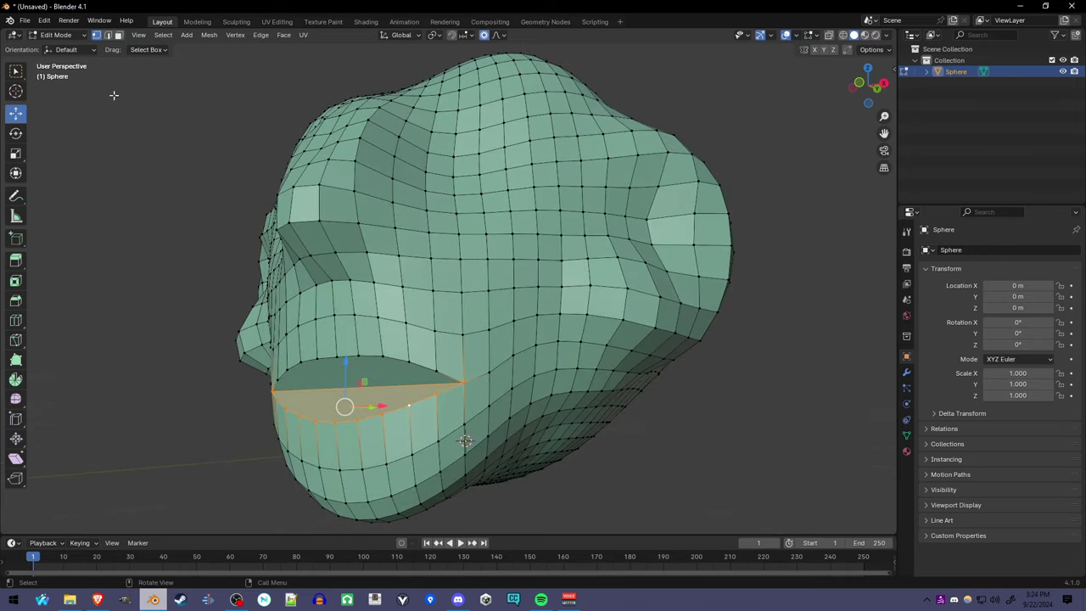
In Face select mode, select both lip cap faces and extrude them inward
click(118, 35)
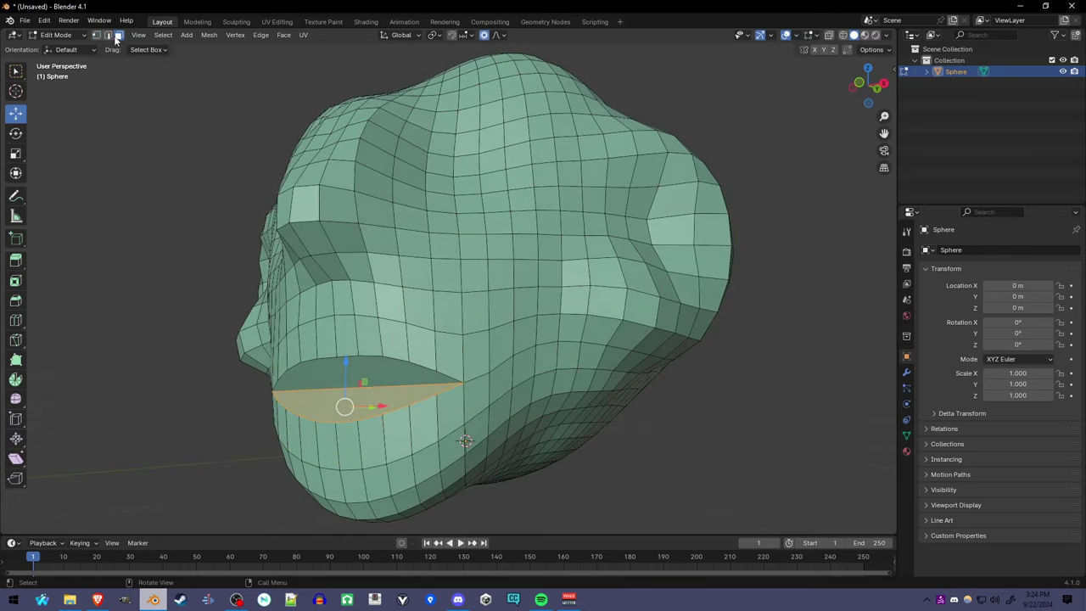
click(374, 403)
shift+click(390, 376)
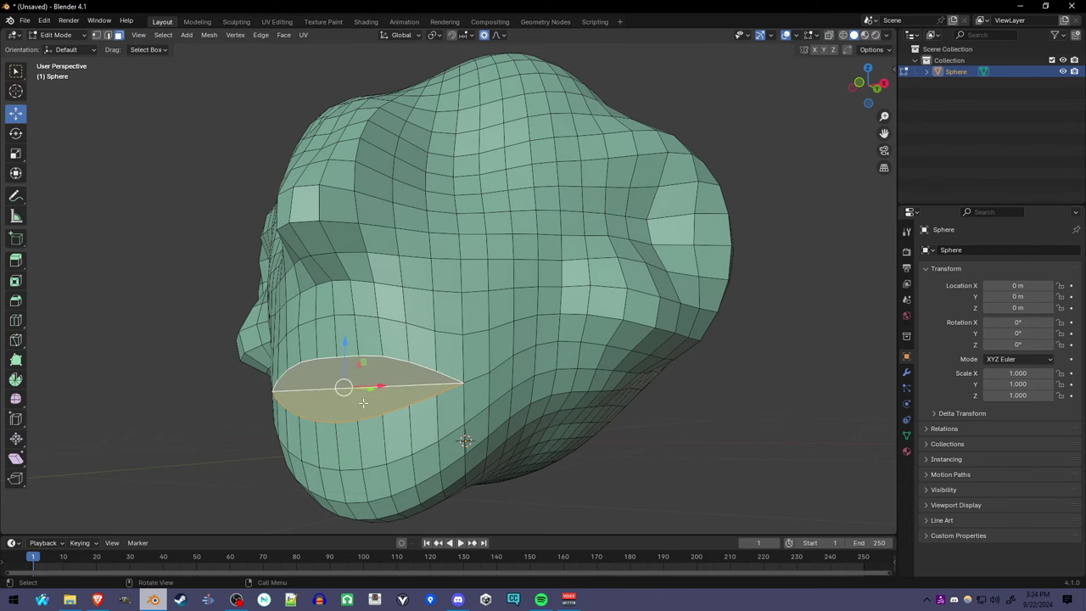
middle_drag(363, 403, 304, 413)
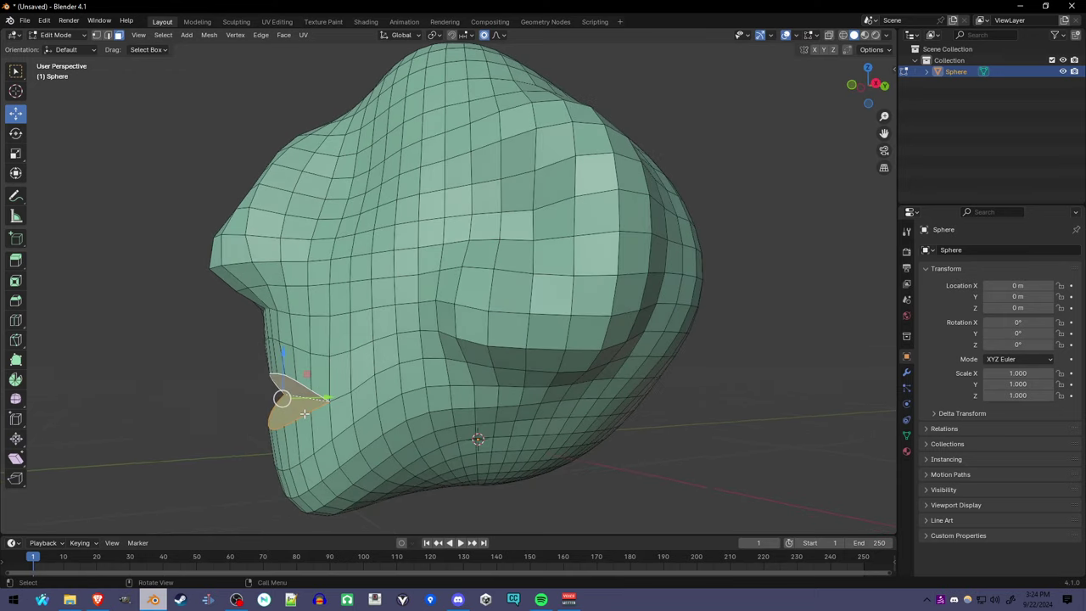
key(e)
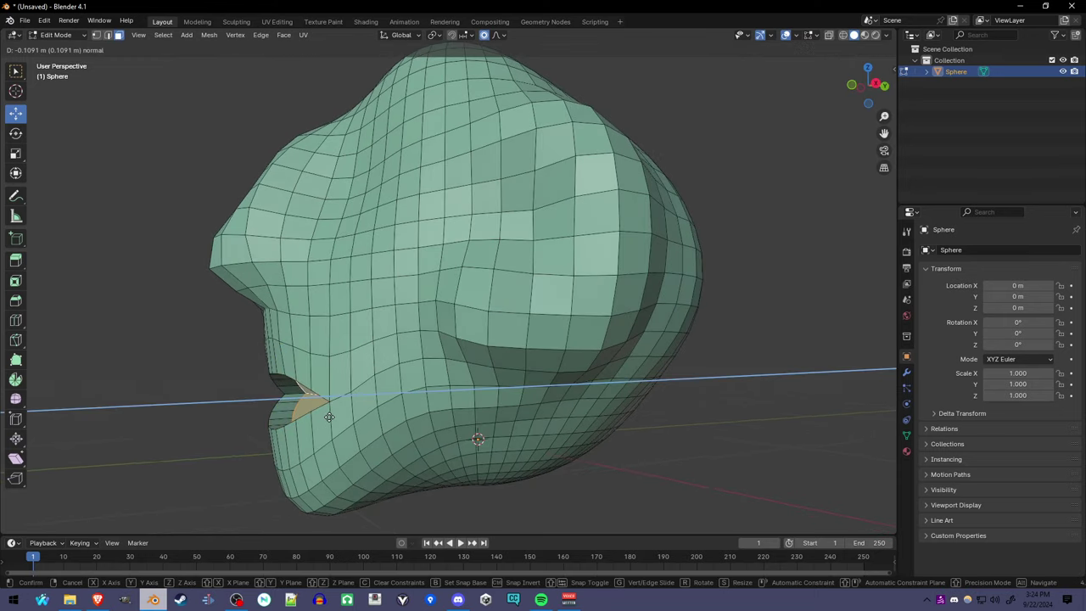
click(329, 417)
middle_drag(329, 416, 677, 468)
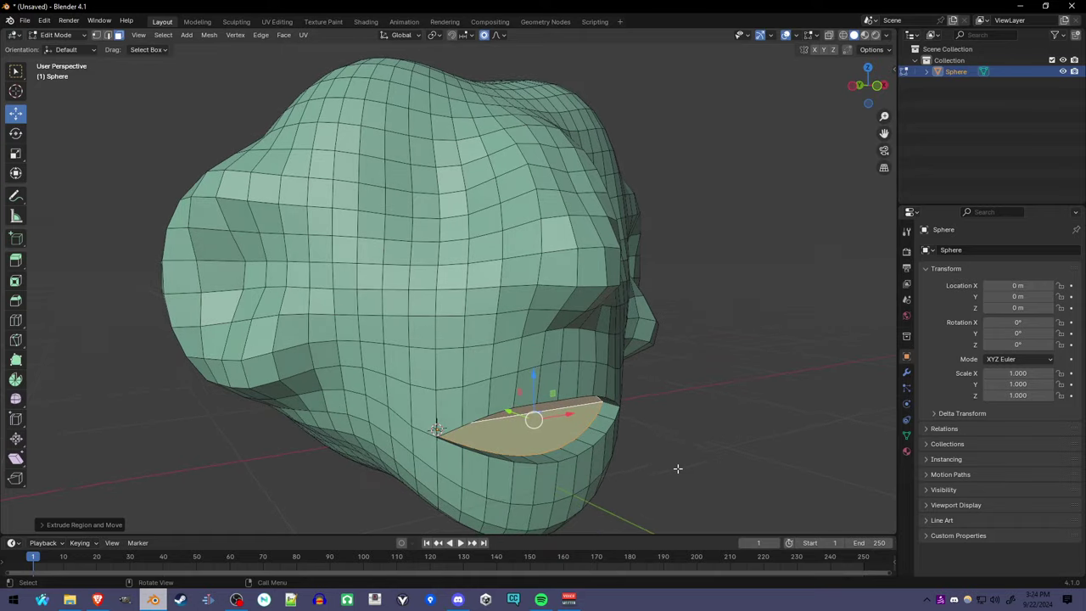
middle_drag(601, 429, 537, 388)
middle_drag(438, 279, 432, 346)
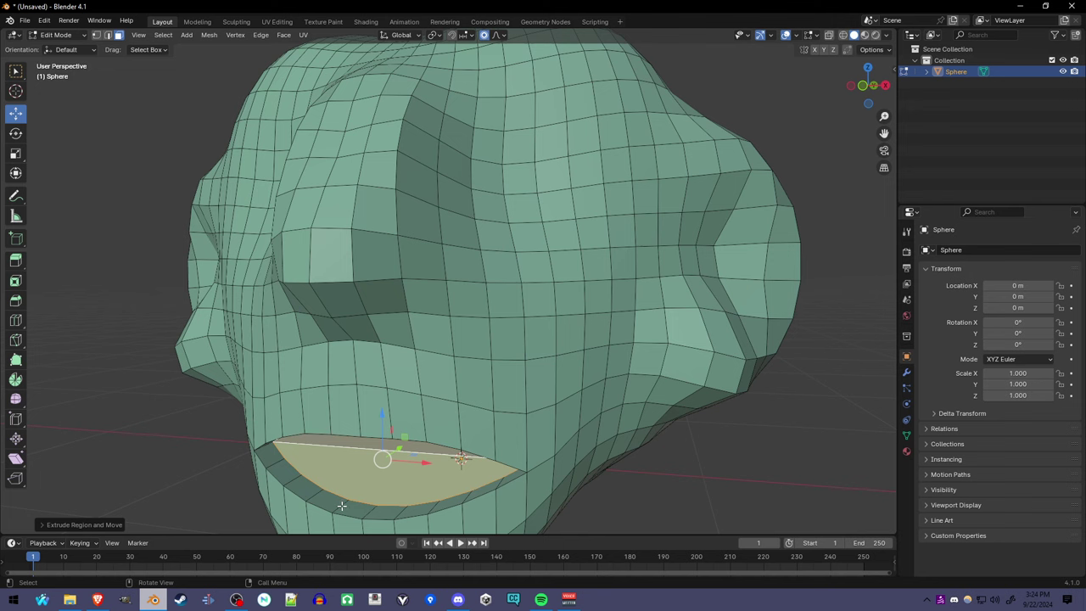
Loop-select the ring of faces around the mouth and refine the selection
alt+click(341, 505)
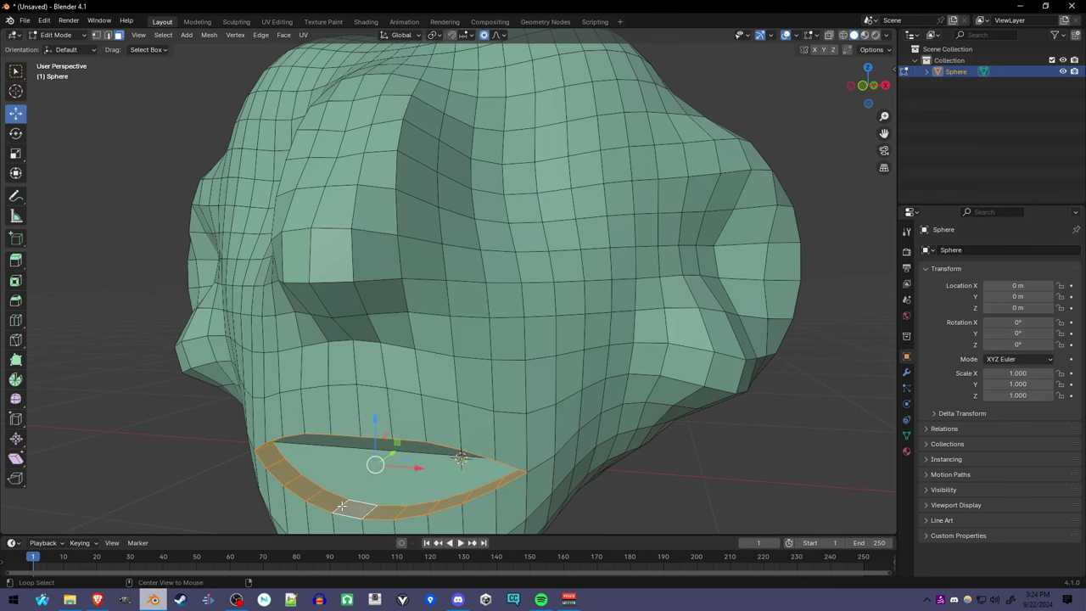
middle_drag(314, 493, 285, 447)
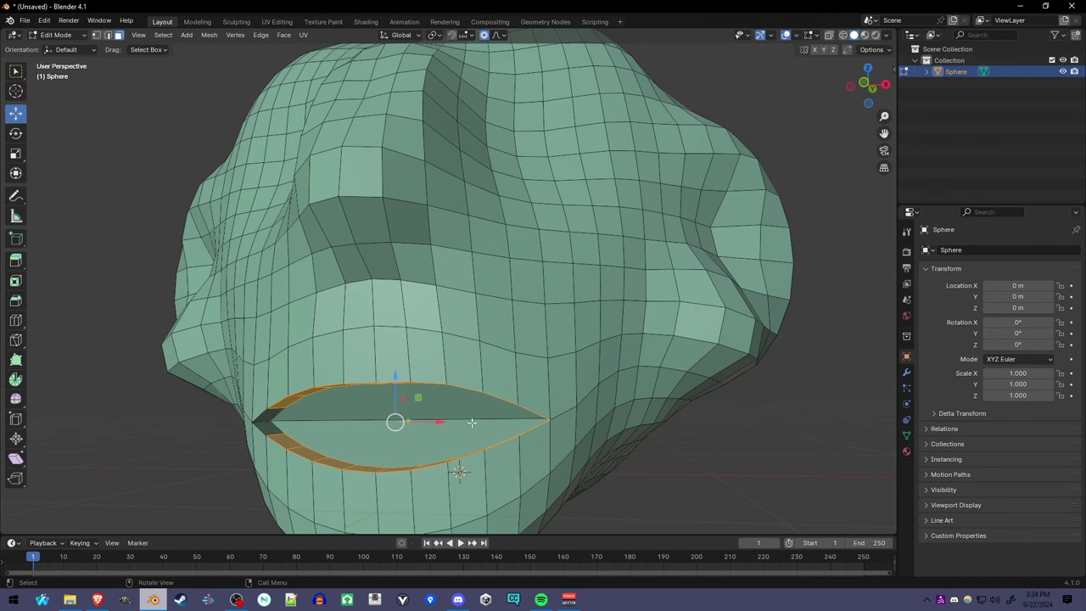
mouse_move(531, 428)
middle_down()
mouse_move(593, 419)
mouse_move(513, 411)
mouse_move(519, 429)
middle_up()
shift+click(626, 421)
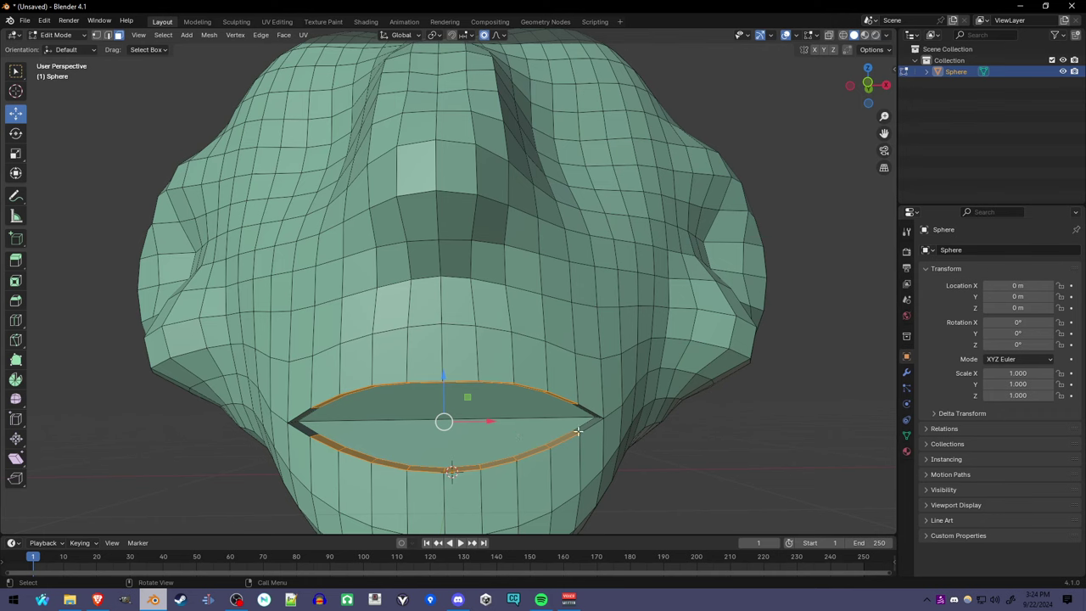
middle_drag(537, 408, 560, 414)
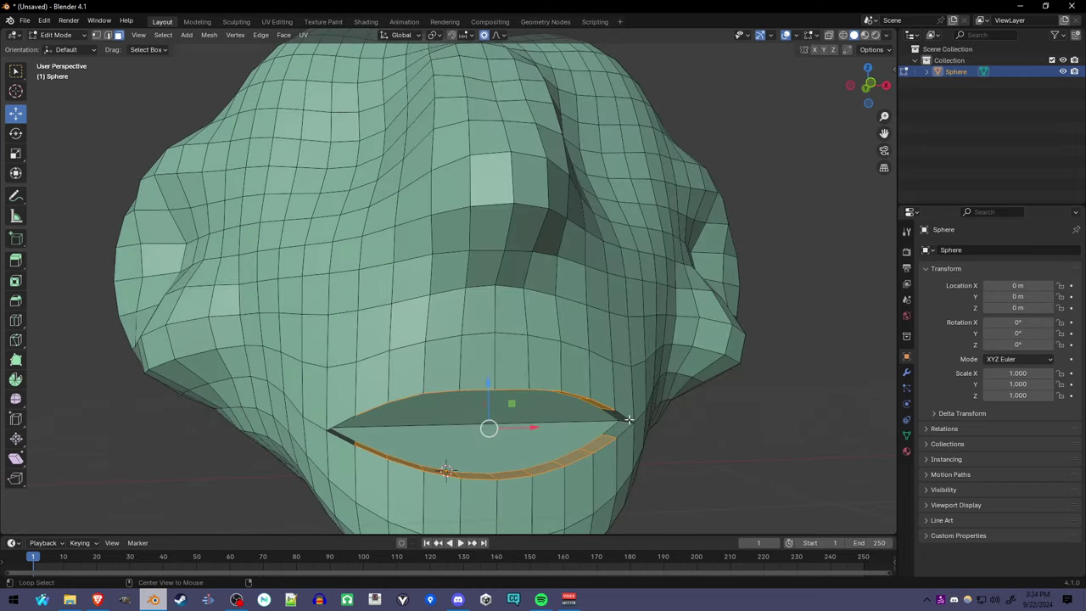
Extrude the mouth-ring faces with Extrude Individual Faces
key(alt+e)
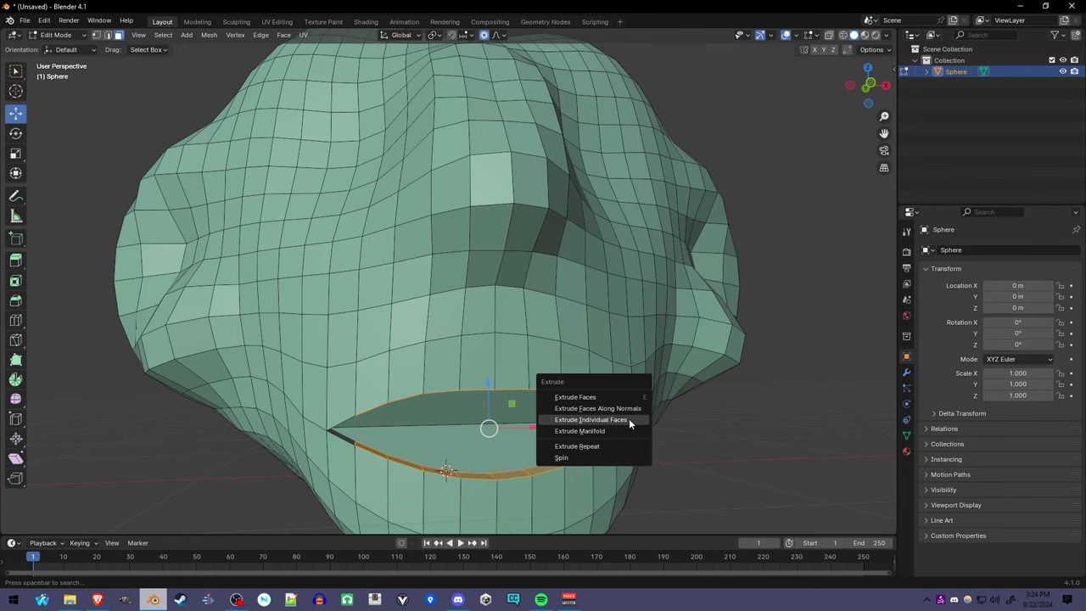
click(628, 421)
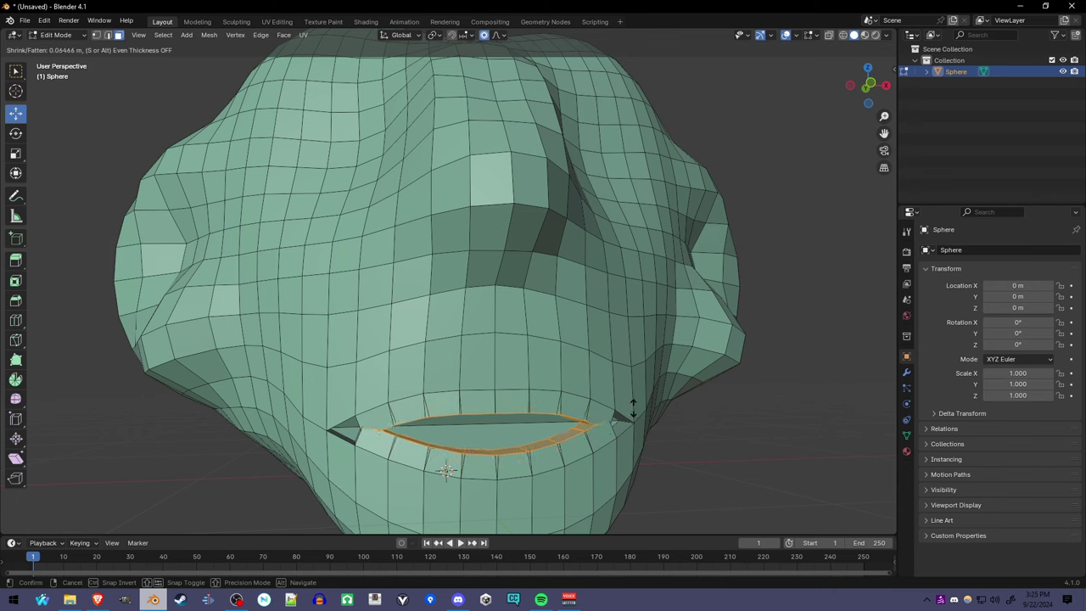
click(632, 409)
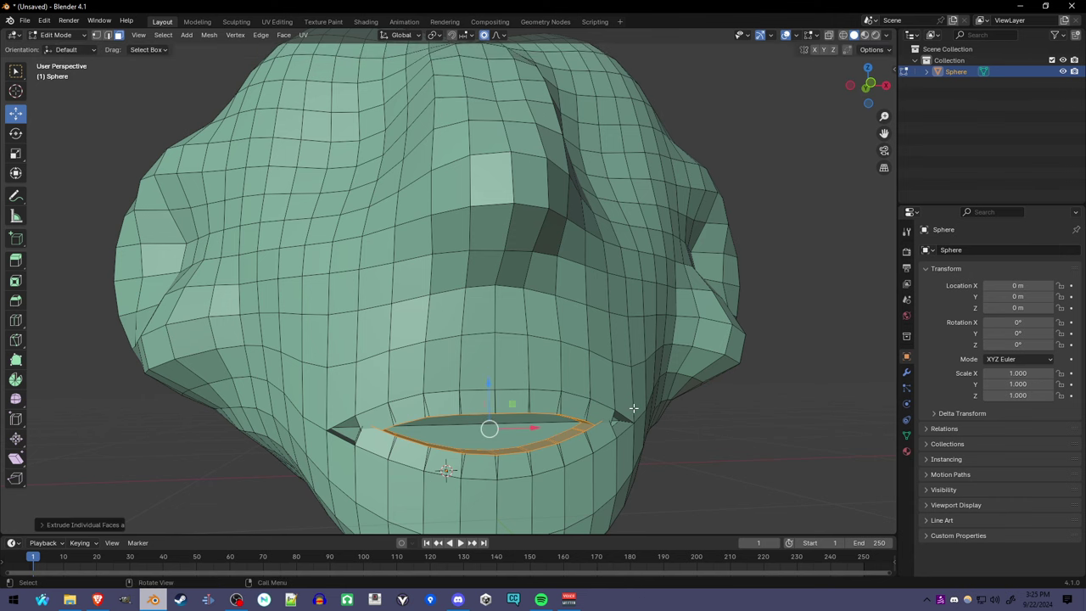
scroll(547, 458, up, 2)
middle_drag(547, 458, 462, 374)
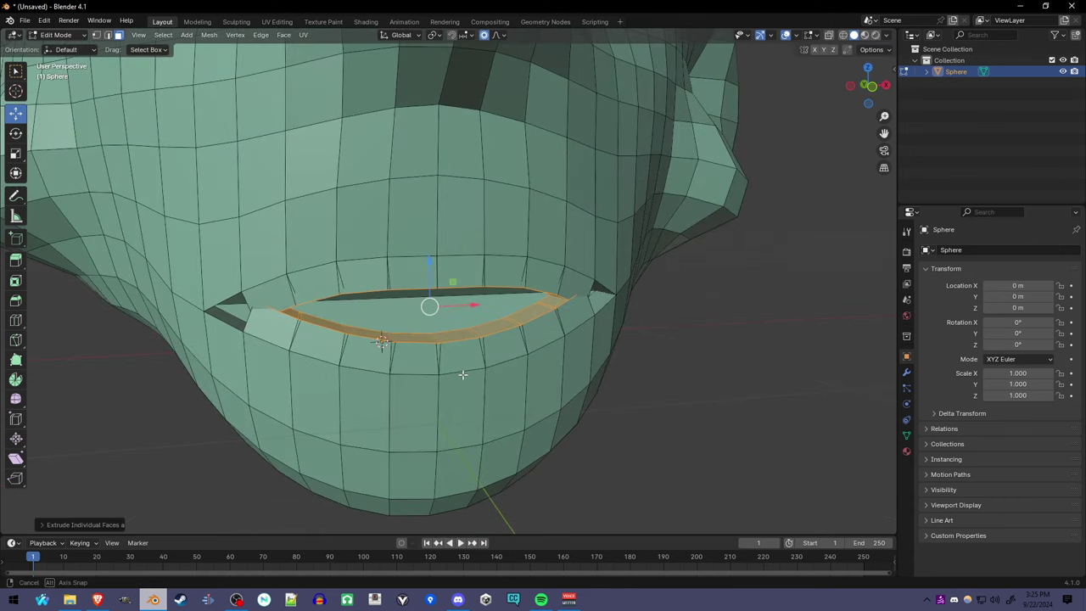
Scale the mouth ring down with proportional falloff, then undo the scaling
click(15, 155)
drag(477, 333, 445, 315)
scroll(458, 297, down, 6)
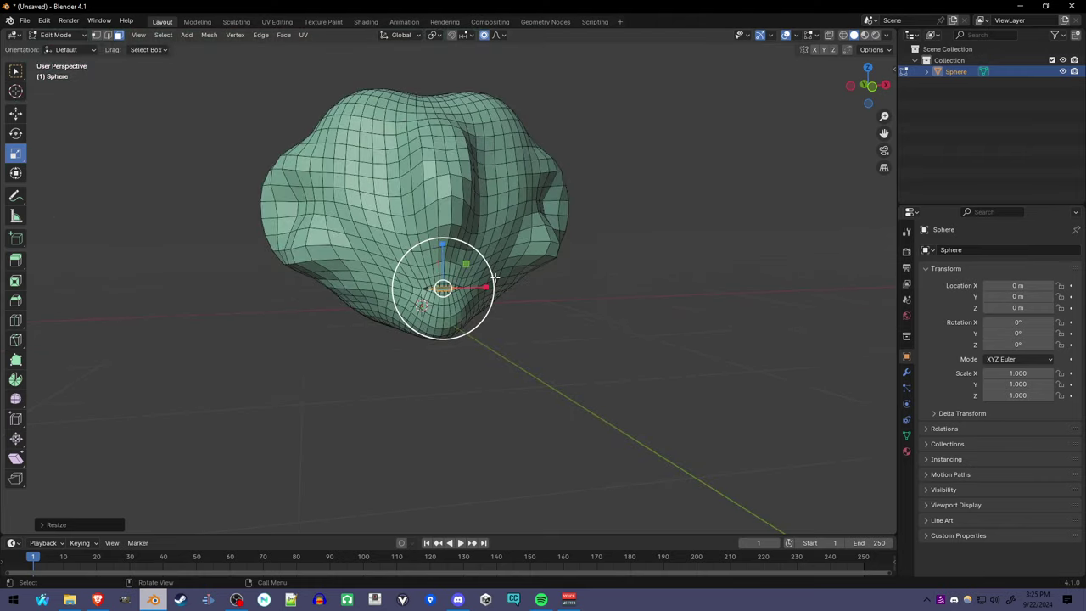
key(ctrl+z)
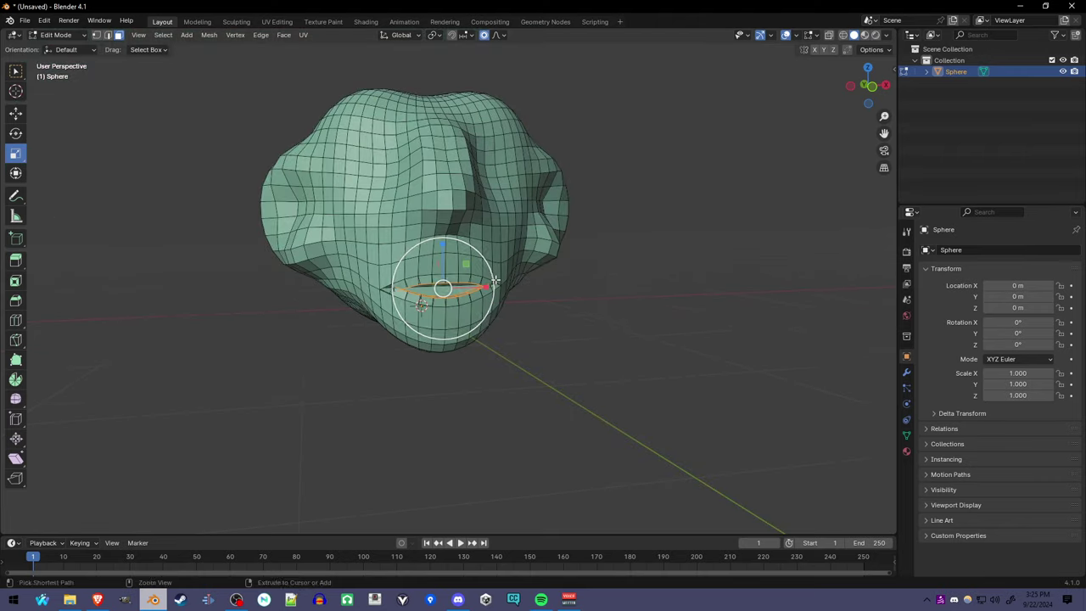
Turn off Proportional Editing and try scaling the mouth ring, then undo it
click(483, 36)
scroll(487, 312, up, 5)
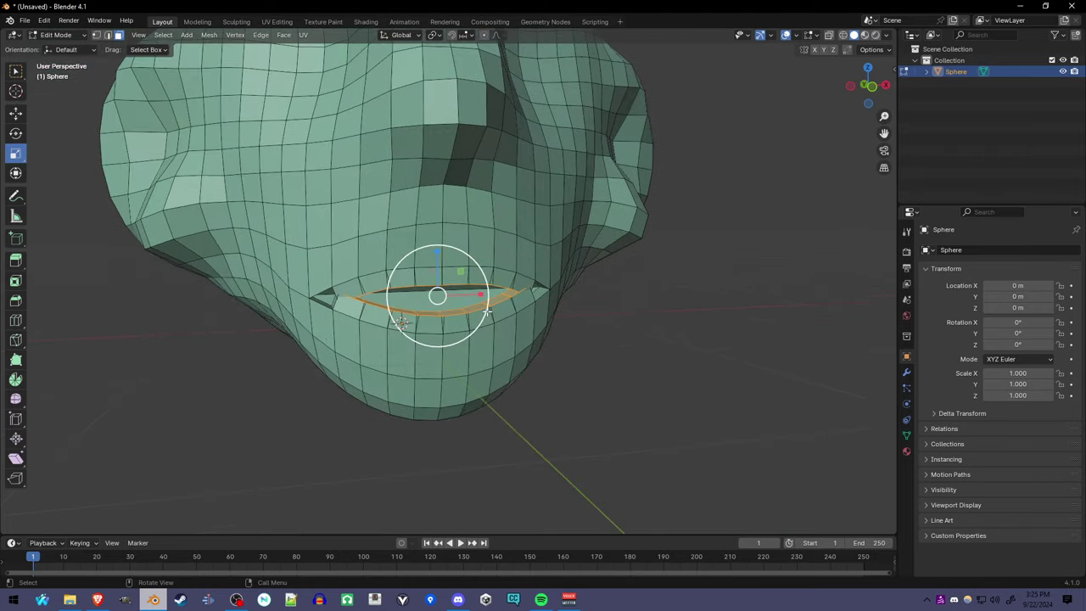
key(s)
click(458, 179)
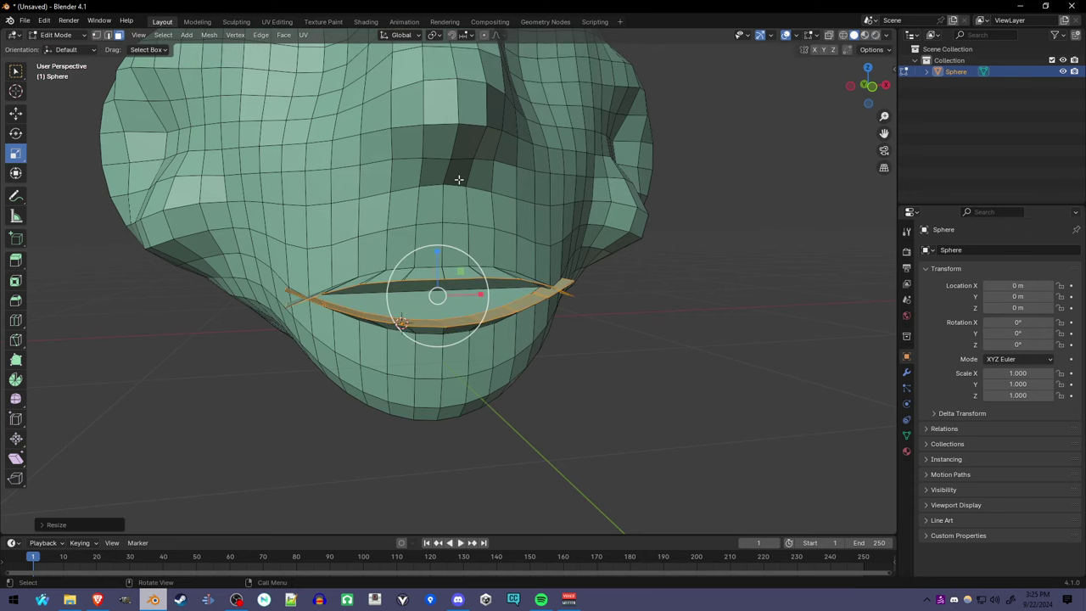
key(ctrl+z)
Set the pivot point to Individual Origins and scale the mouth ring slightly
click(434, 36)
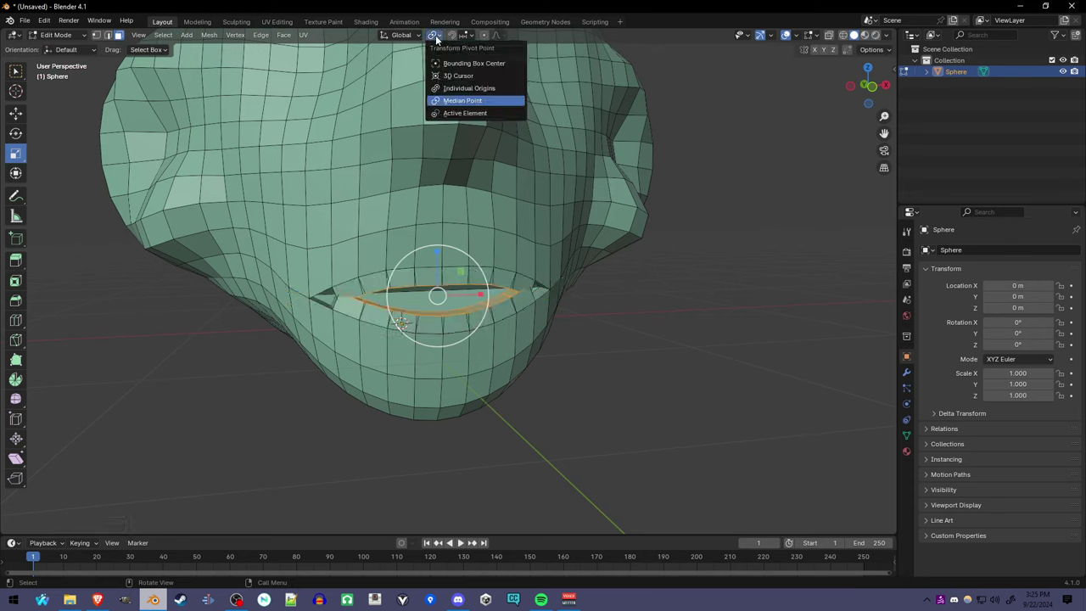
click(462, 89)
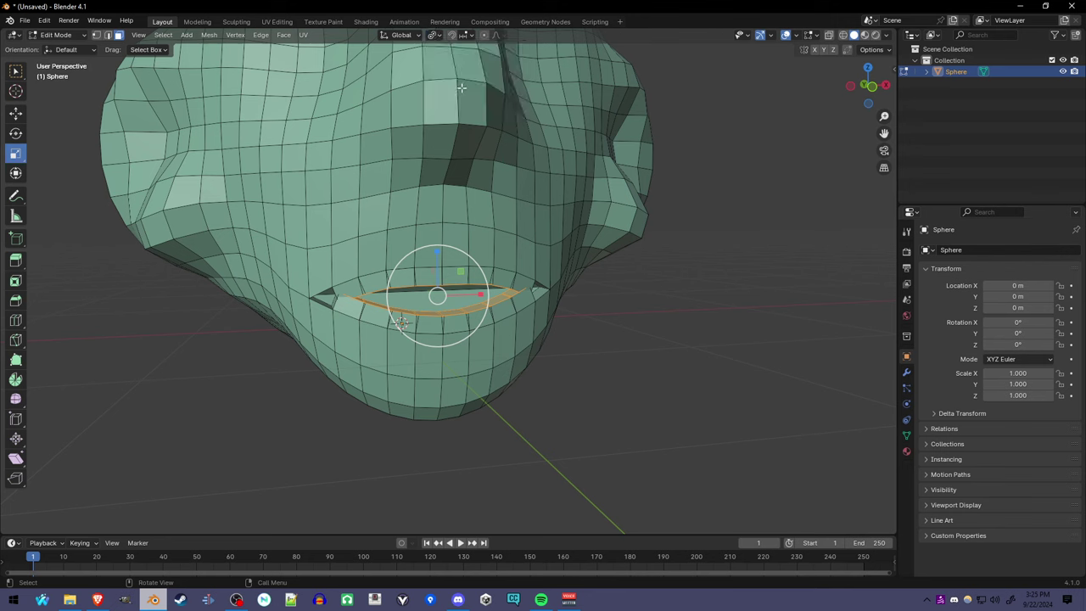
drag(437, 295, 483, 298)
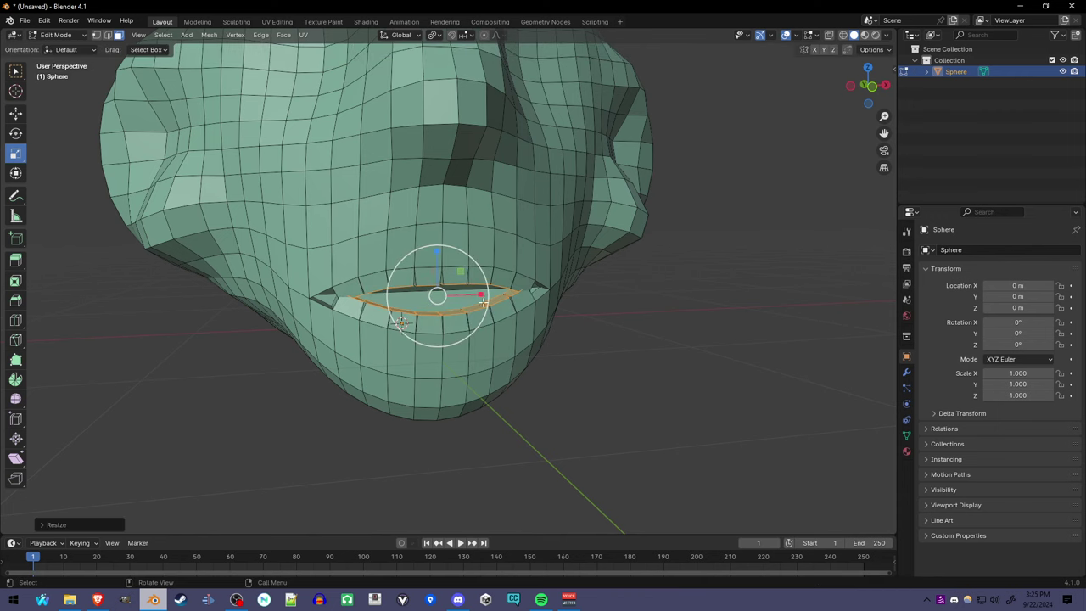
scroll(484, 357, up, 4)
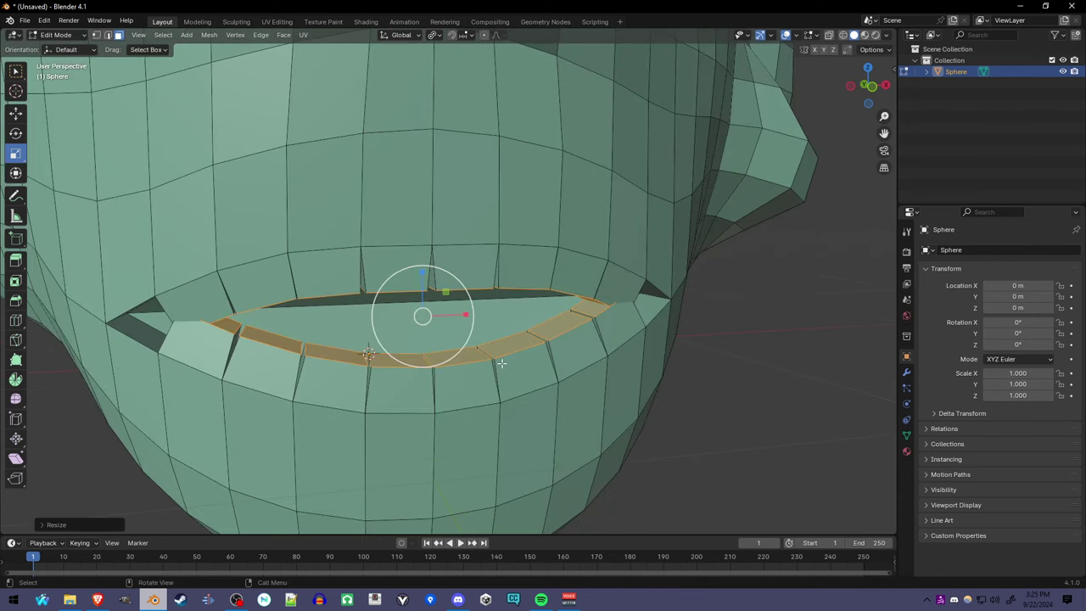
key(ctrl+b)
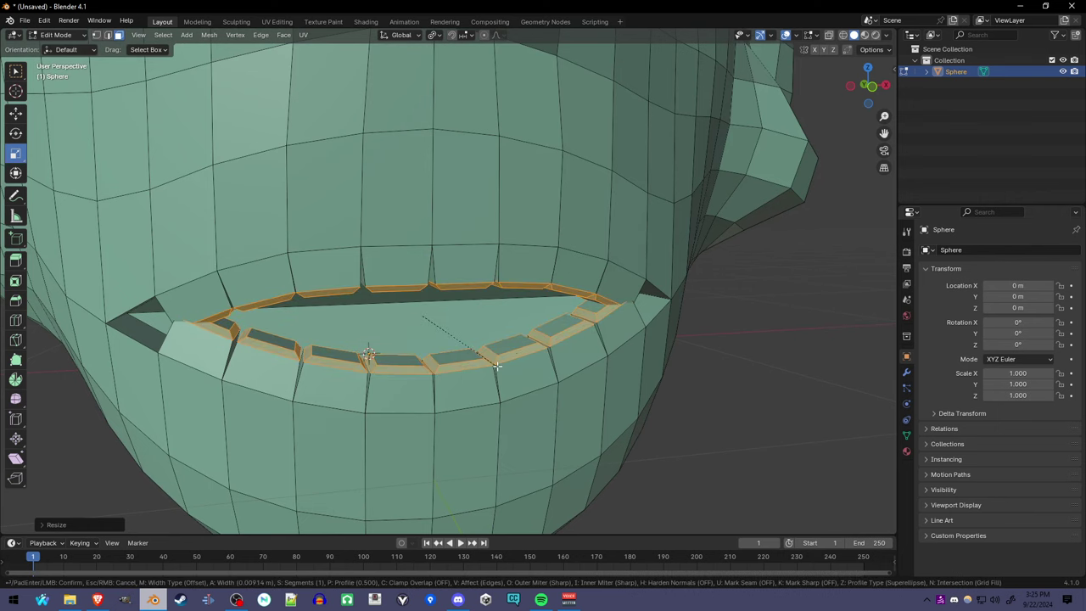
click(497, 364)
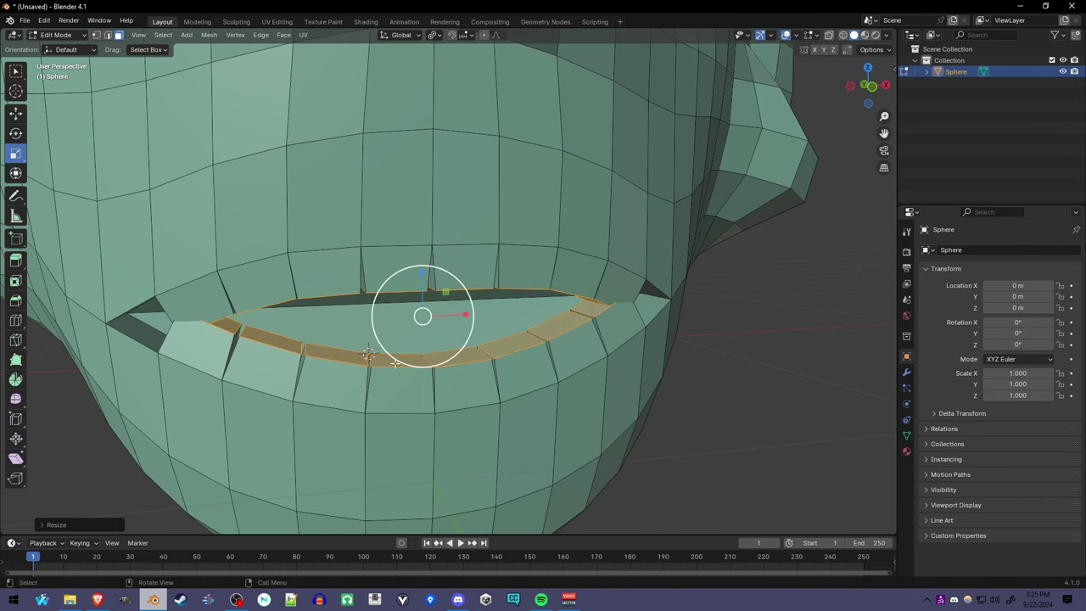
Offset the small face at the left mouth corner along its normal with Shrink/Fatten
mouse_move(373, 364)
middle_down()
mouse_move(356, 360)
mouse_move(365, 367)
middle_up()
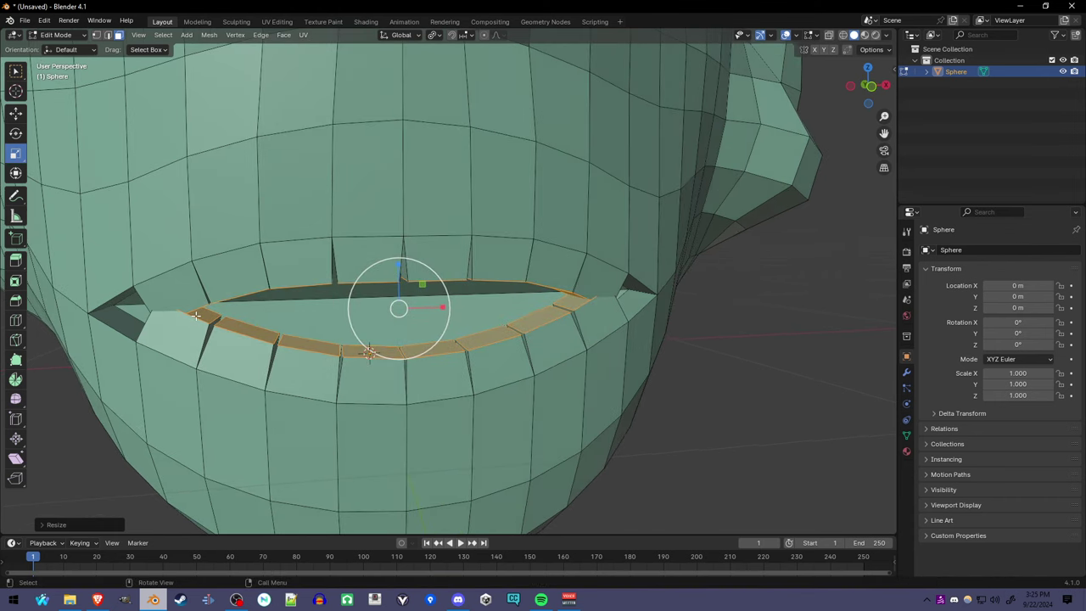
click(195, 315)
middle_drag(195, 316, 159, 203)
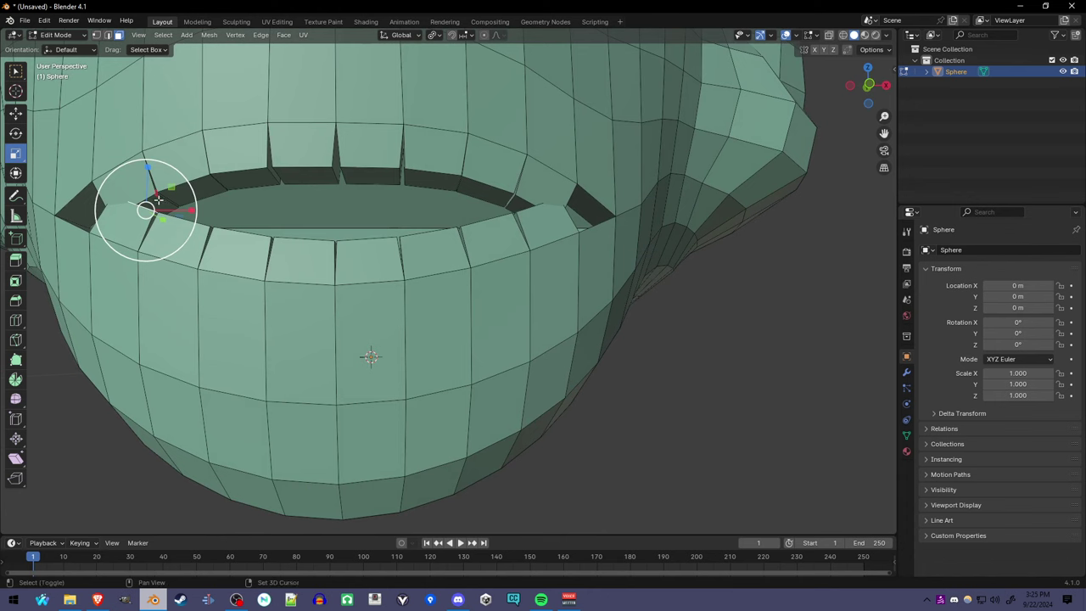
click(158, 200)
key(alt+s)
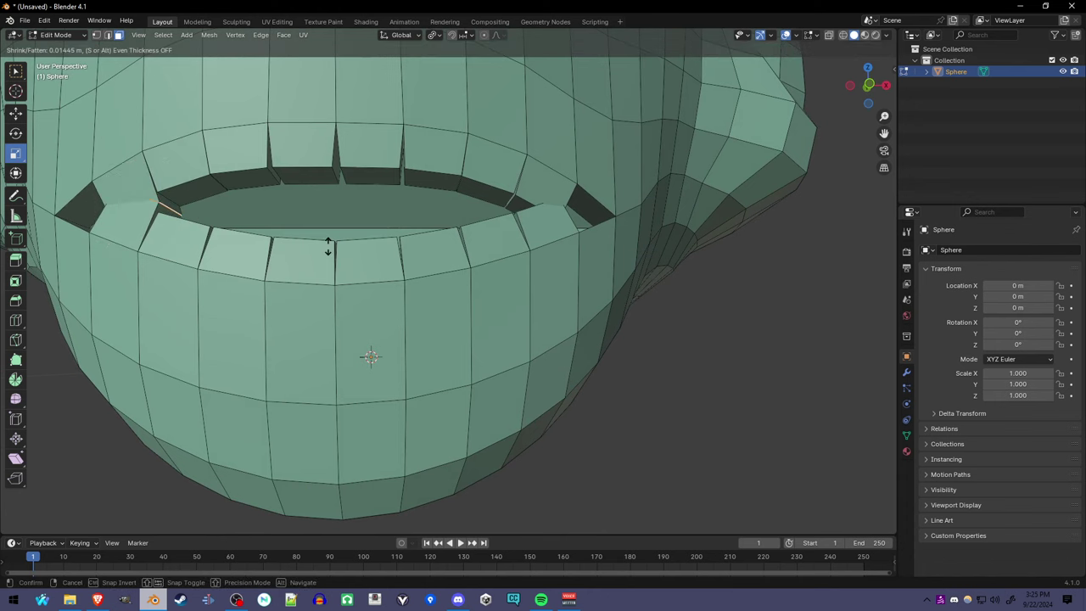
click(329, 261)
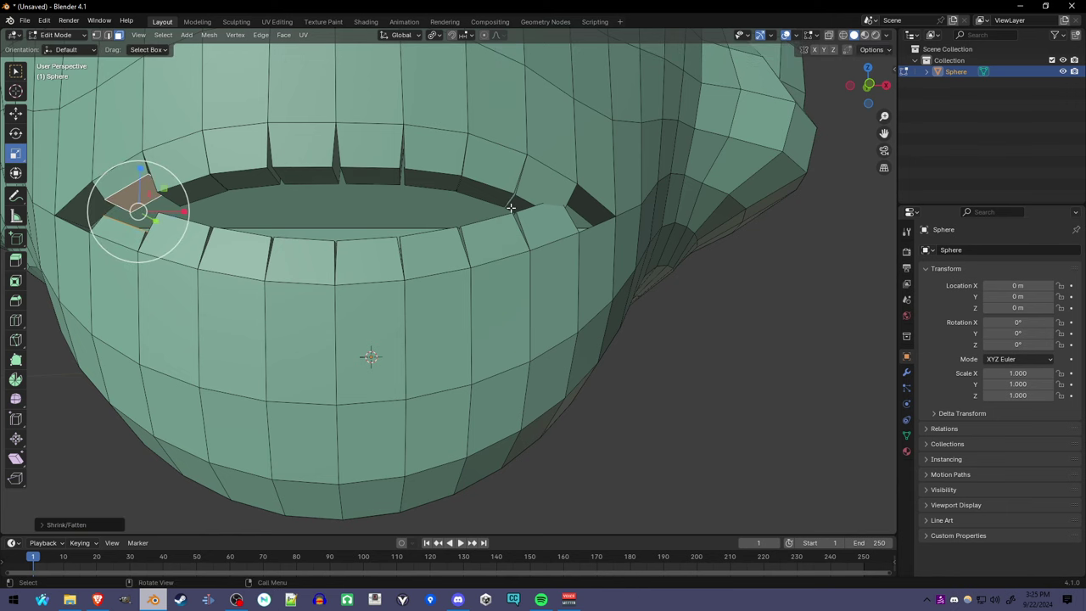
Shrink/Fatten the right mouth-corner face, then select a lower-lip face
click(510, 207)
middle_drag(510, 207, 651, 318)
key(alt+s)
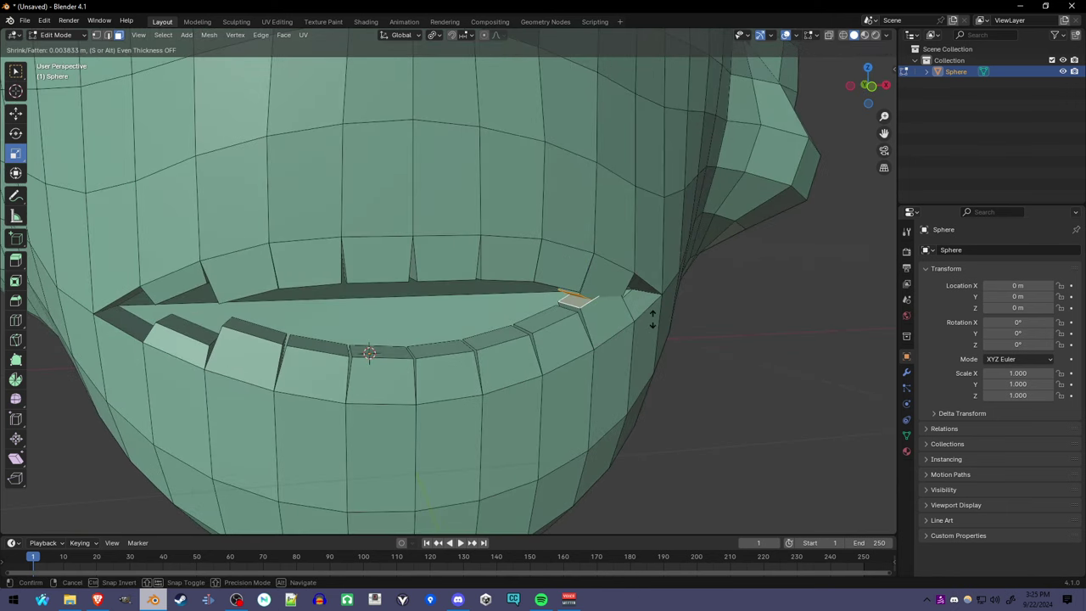
click(657, 328)
click(456, 347)
scroll(475, 335, down, 3)
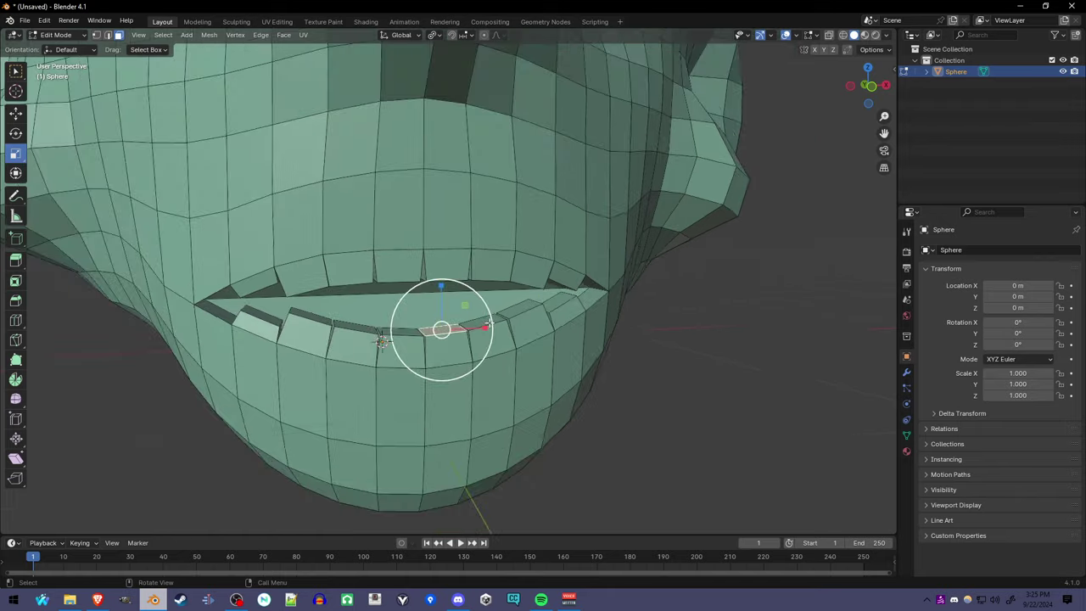
middle_drag(489, 323, 497, 321)
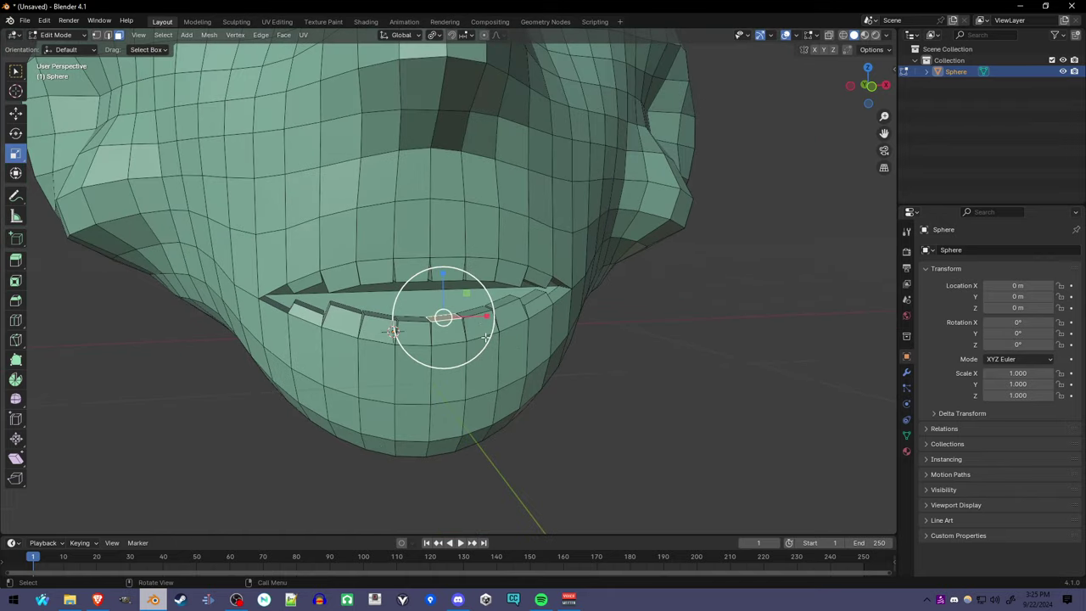
Apply Dissolve Vertices to the selected lower-lip face
key(x)
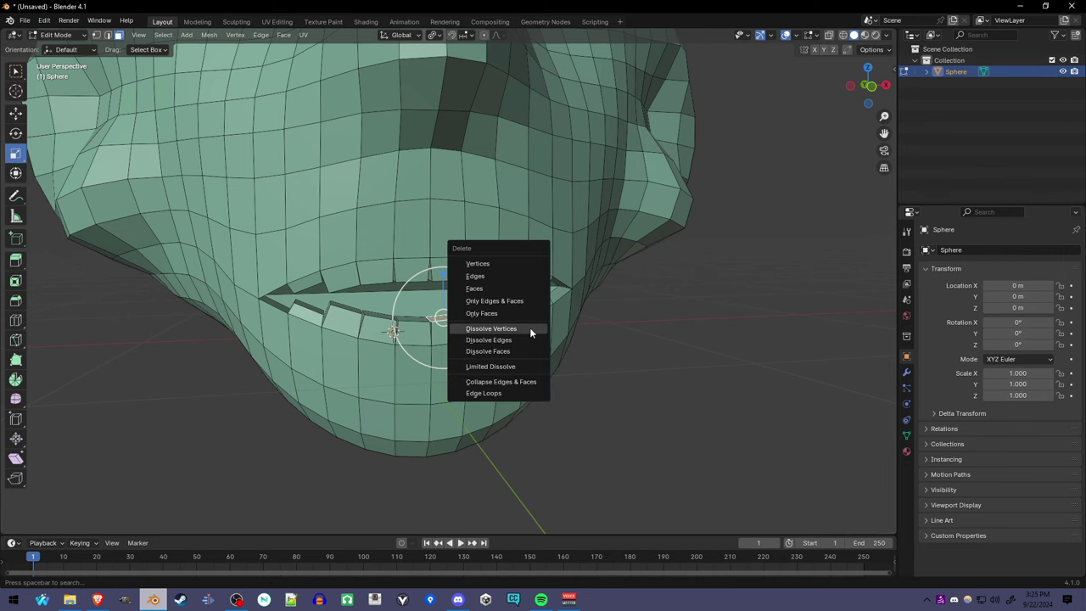
click(529, 328)
middle_drag(485, 358, 320, 311)
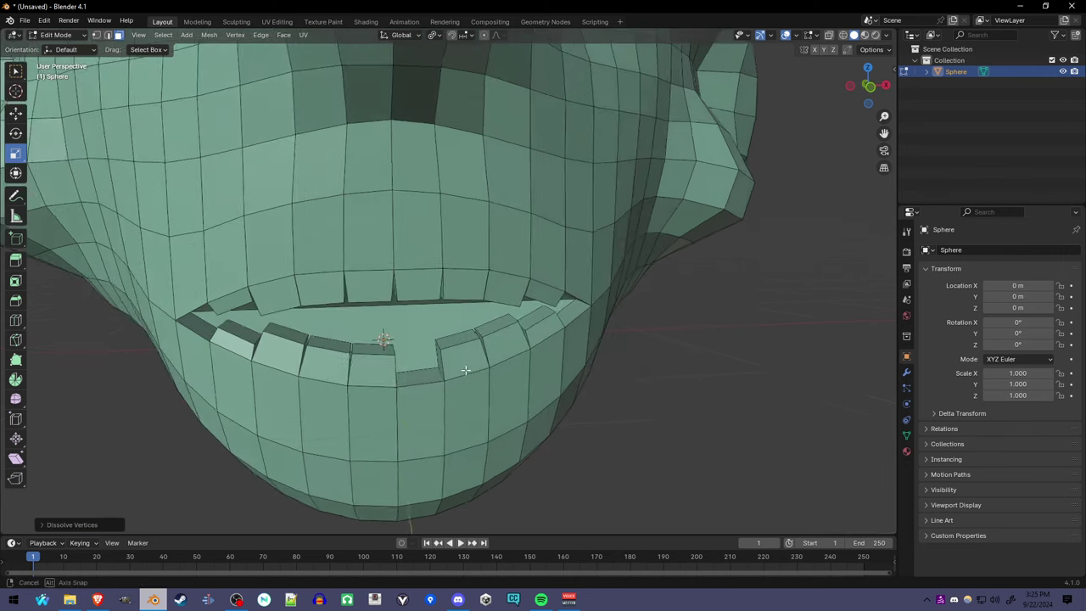
Extrude the inner mouth loop back into the head, checking the cavity in Object Mode
alt+click(339, 280)
key(e)
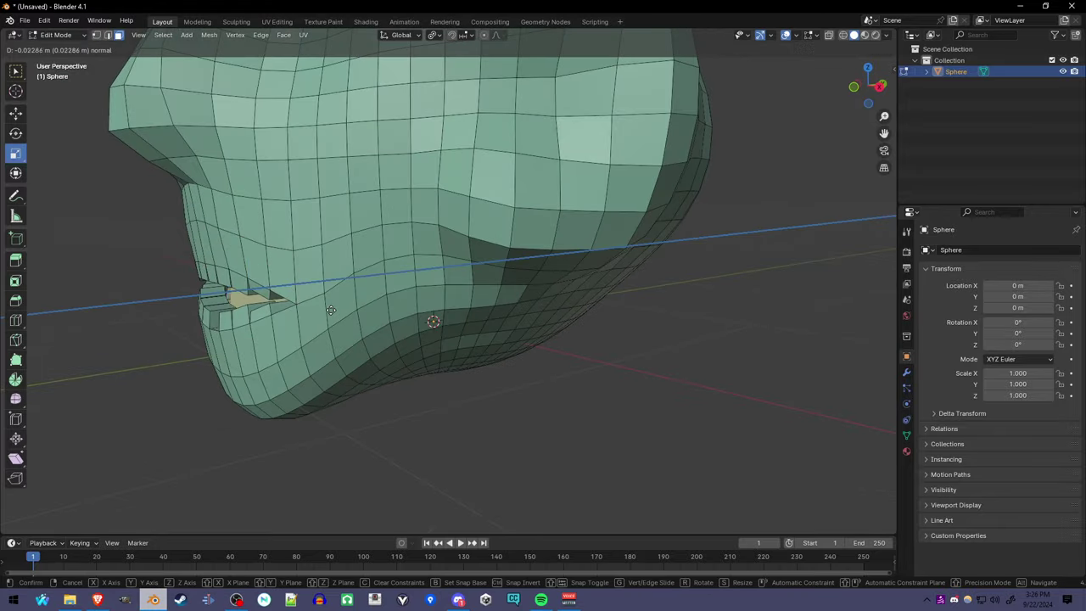
click(374, 302)
middle_drag(374, 303, 496, 104)
key(Tab)
scroll(497, 322, down, 2)
key(Tab)
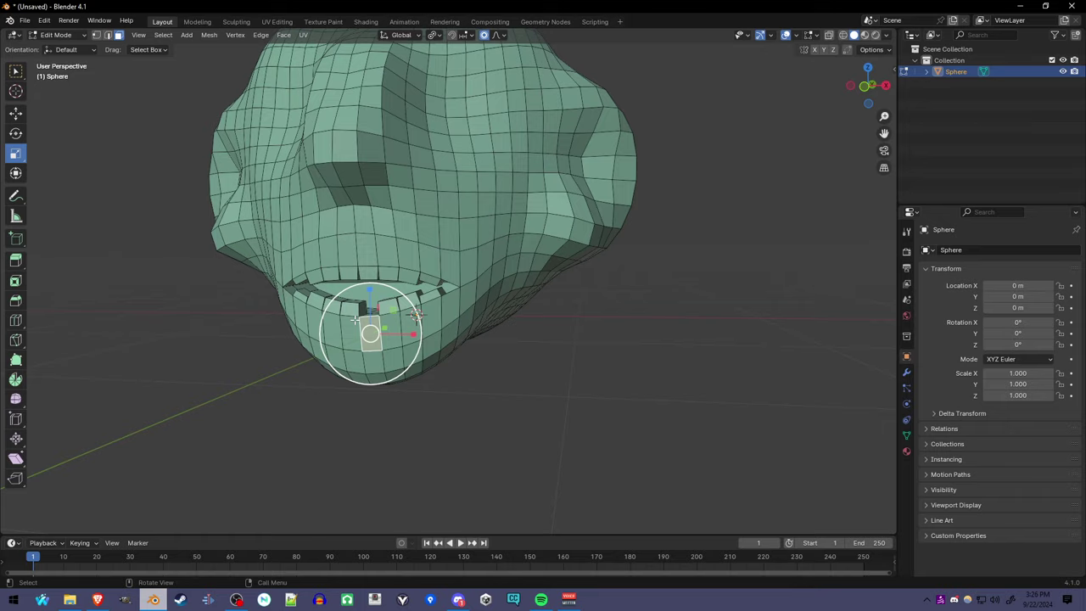
Move the lower-lip face down about 0.15 m with soft proportional falloff
middle_drag(355, 320, 341, 314)
click(16, 113)
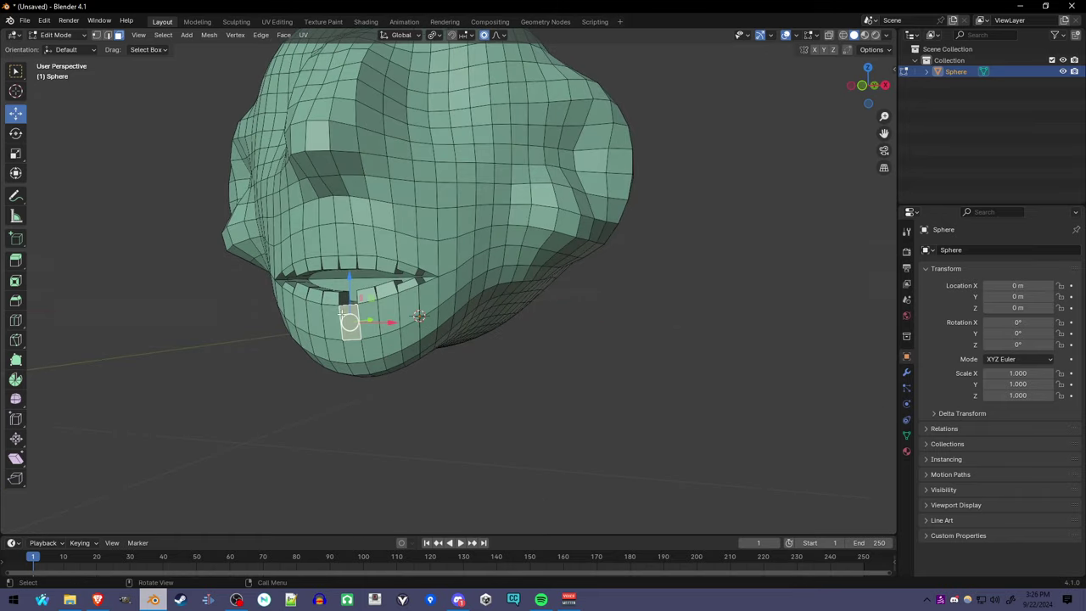
drag(349, 320, 350, 348)
middle_drag(350, 348, 609, 336)
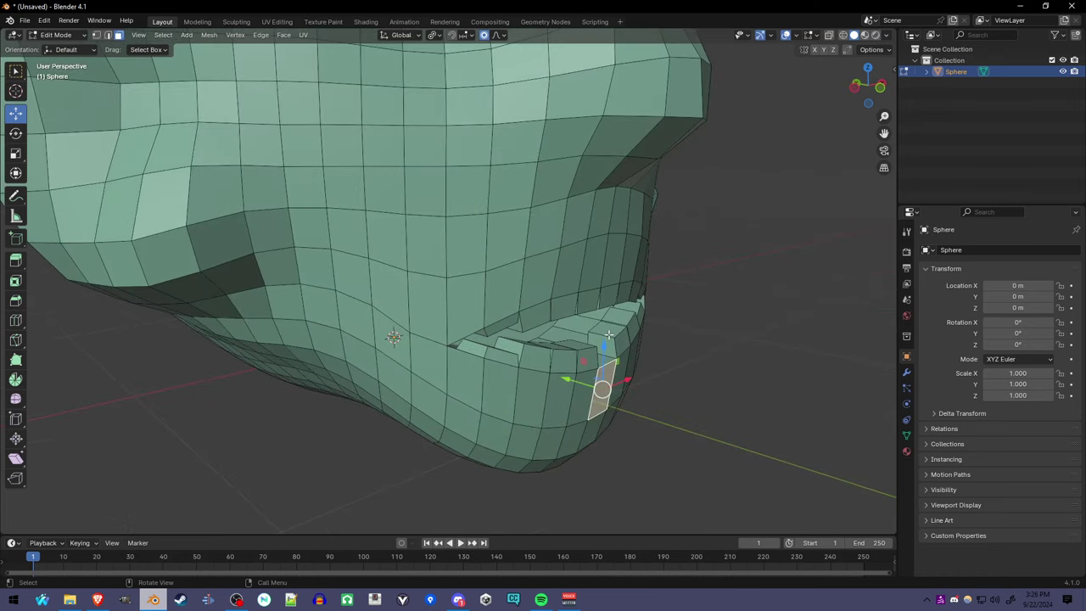
Switch to vertex select mode and pick a vertex on the lower lip
key(1)
click(550, 374)
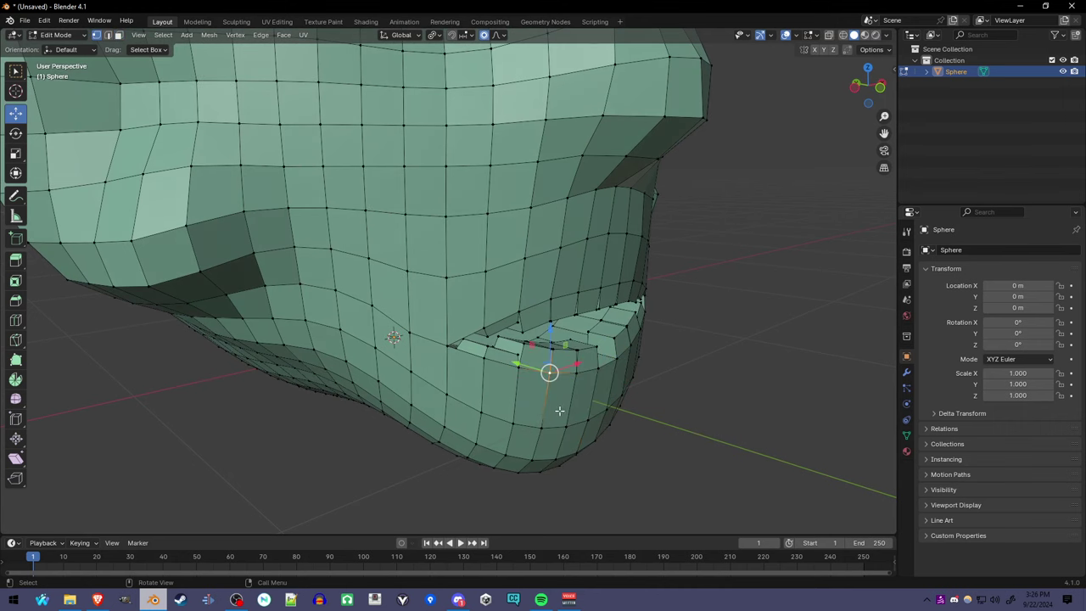
middle_drag(549, 374, 332, 337)
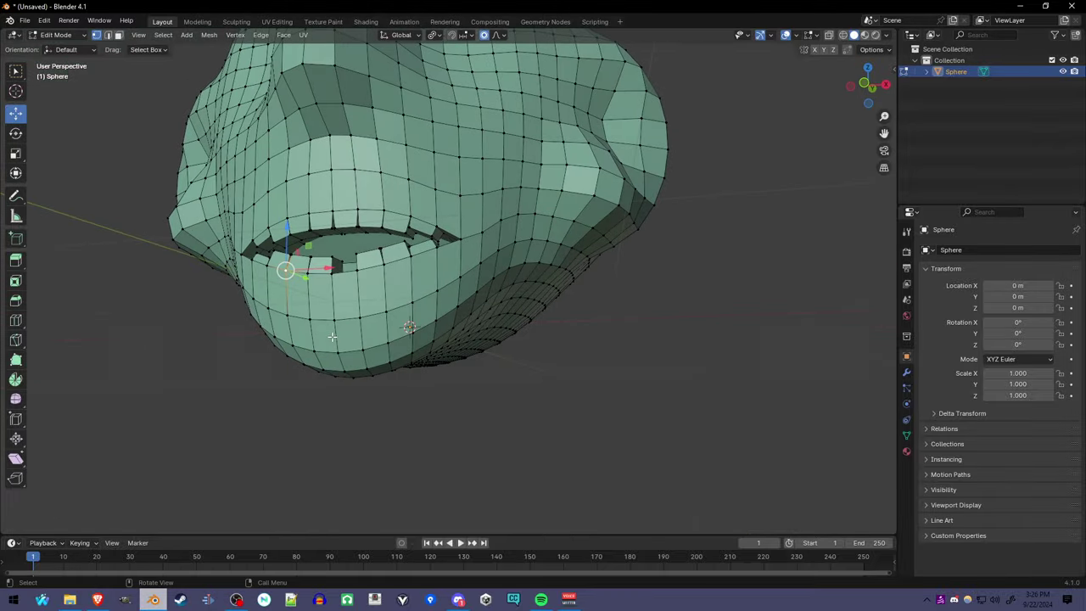
In face mode, select the face loop around the inner lip and bring up the Normals menu
key(3)
click(345, 291)
middle_drag(345, 291, 331, 356)
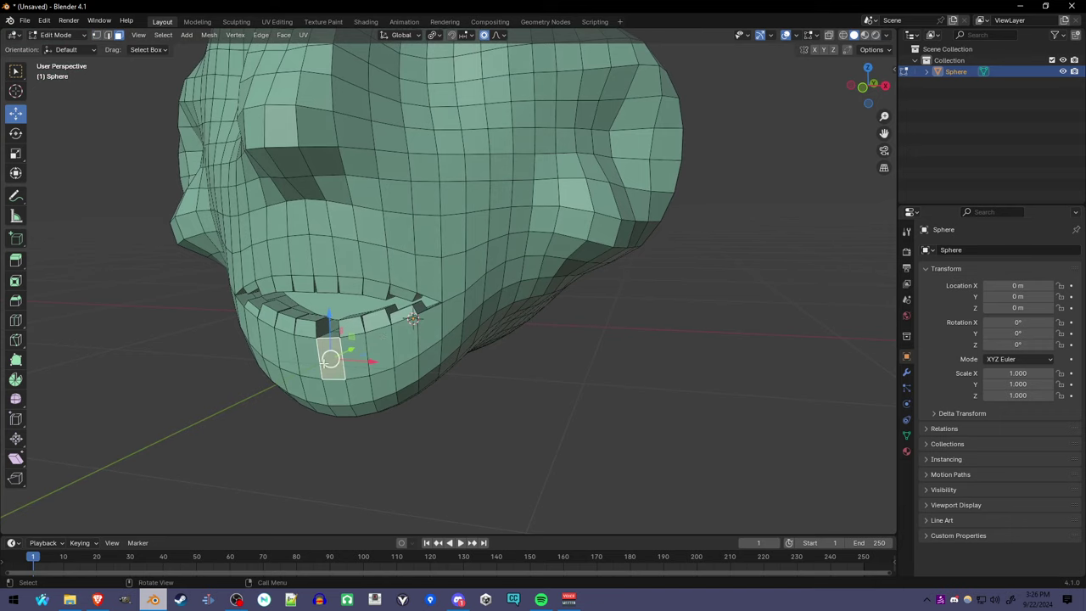
scroll(331, 356, up, 1)
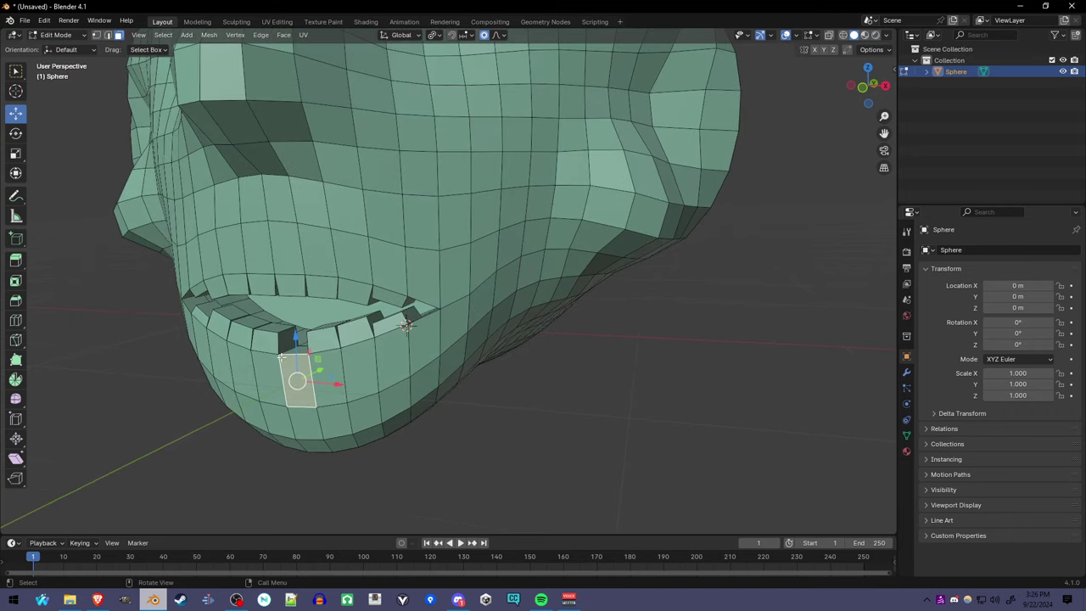
alt+click(289, 346)
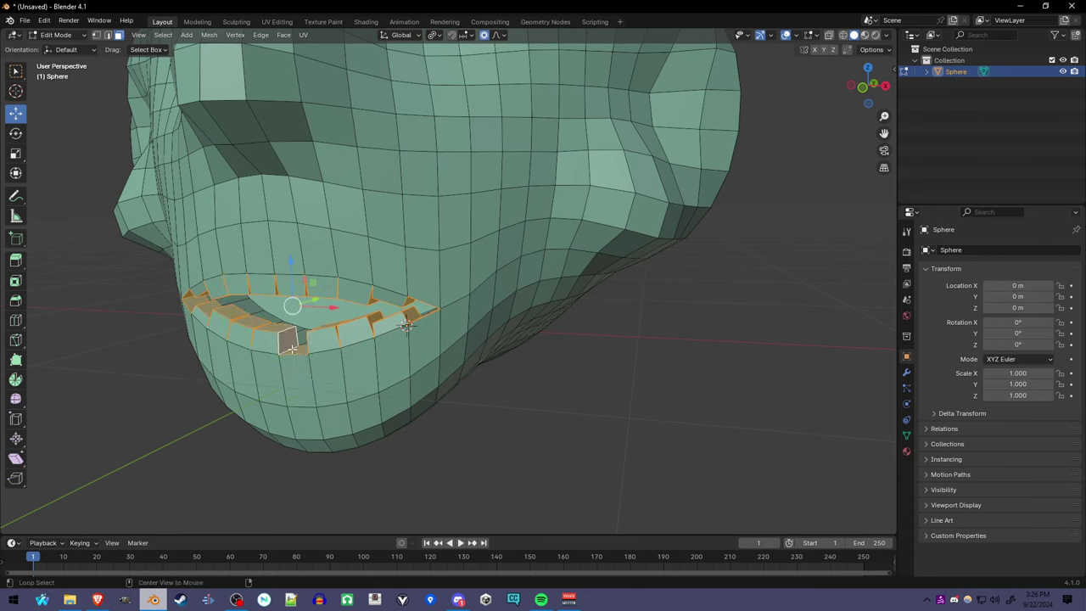
key(alt+n)
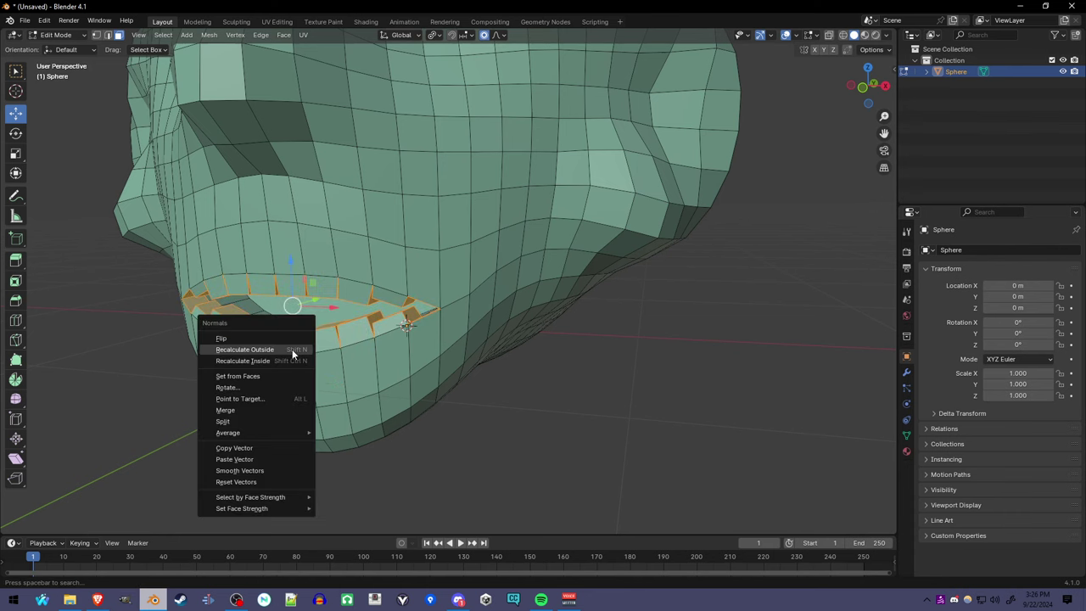